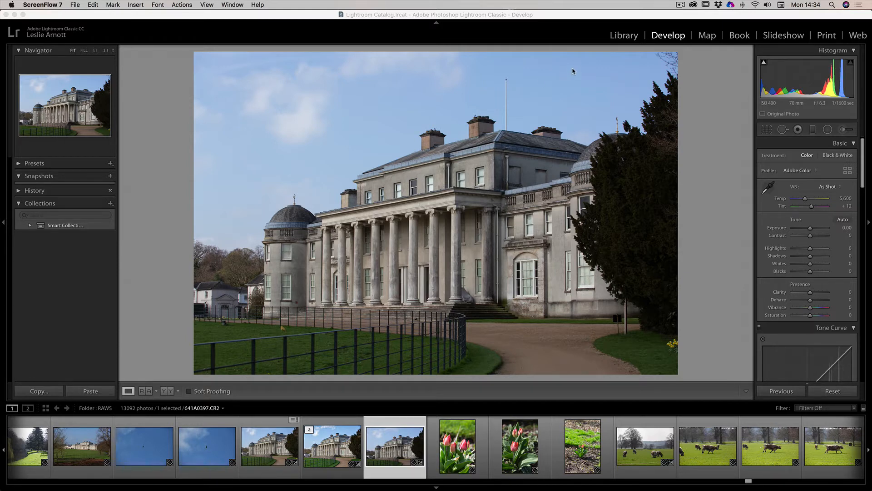
left_click(665, 38)
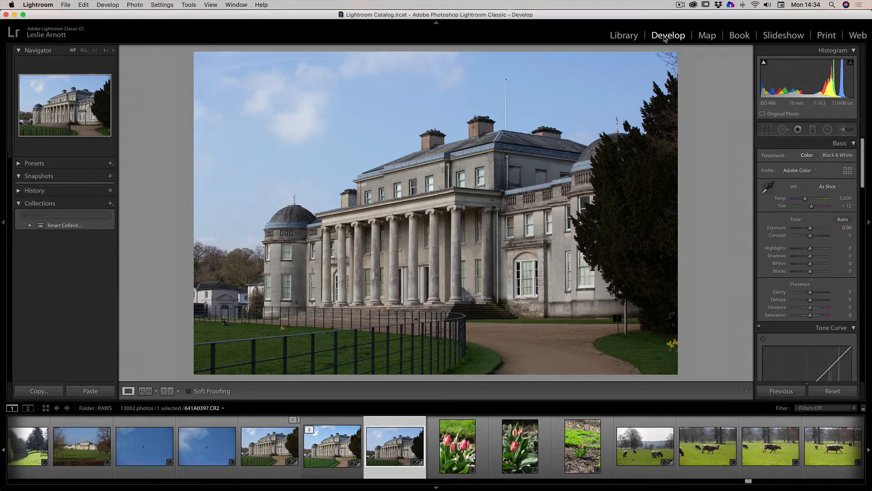
left_click(18, 163)
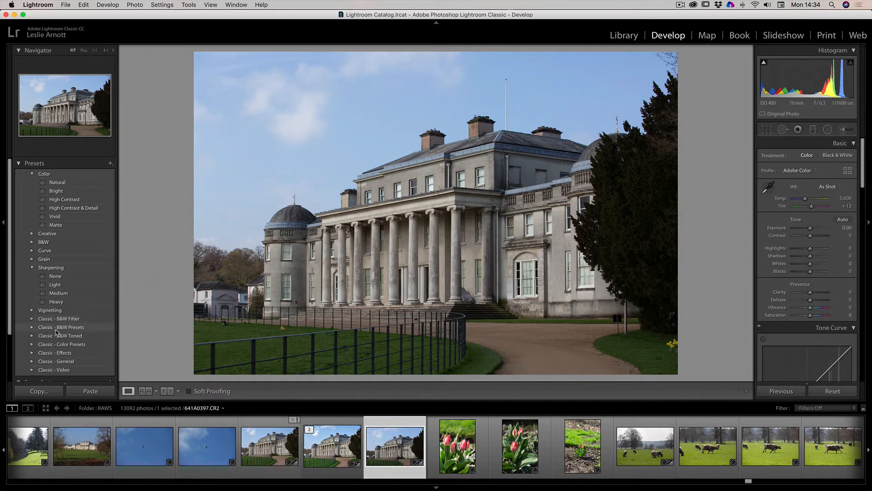
left_click(68, 208)
left_click(19, 162)
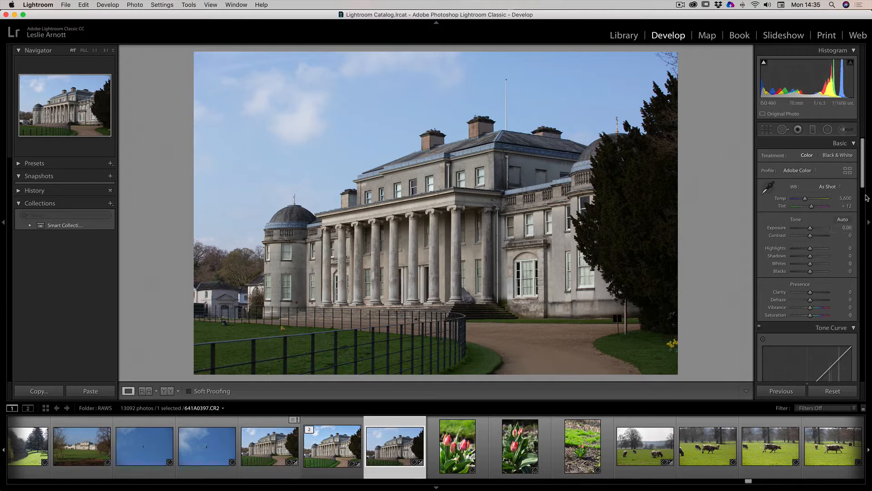
Step: Set Highlights to −82 and Blacks to +19 for the mansion photo
left_click_drag(862, 182, 863, 188)
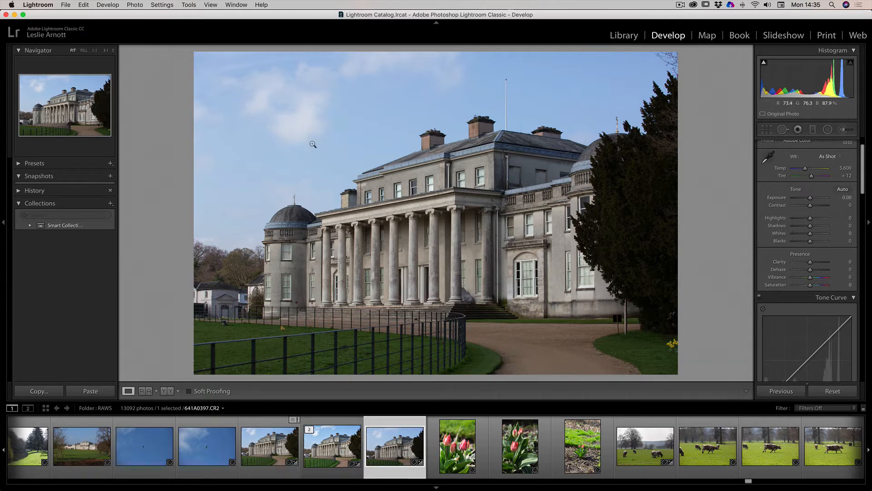
left_click_drag(810, 218, 796, 222)
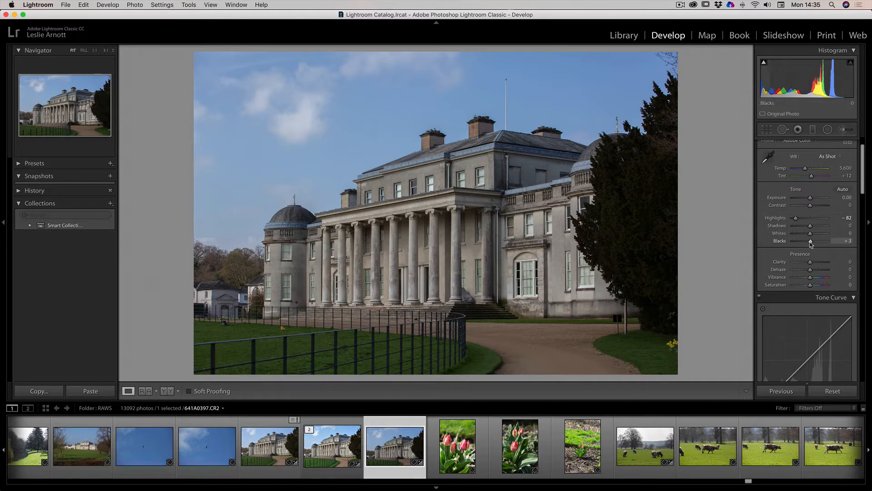
left_click_drag(810, 241, 813, 243)
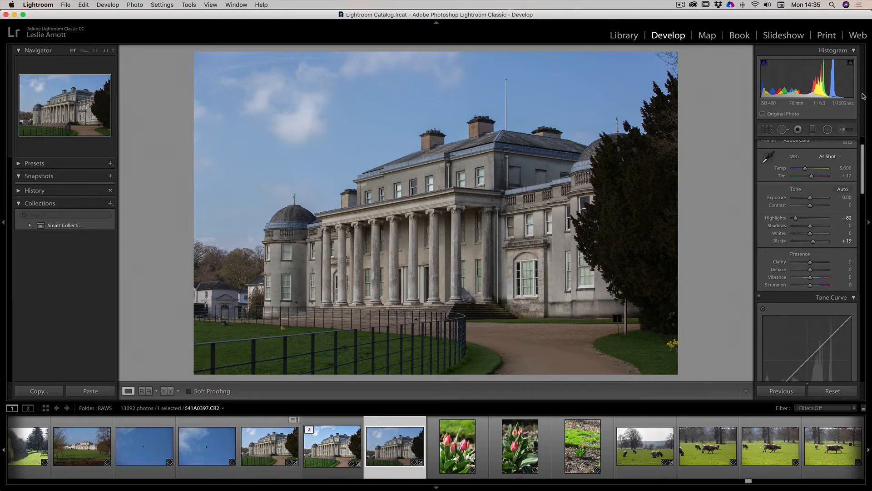
Step: Set Whites to +52 and Shadows to +26 in the photo's tone adjustments
left_click_drag(811, 235, 819, 236)
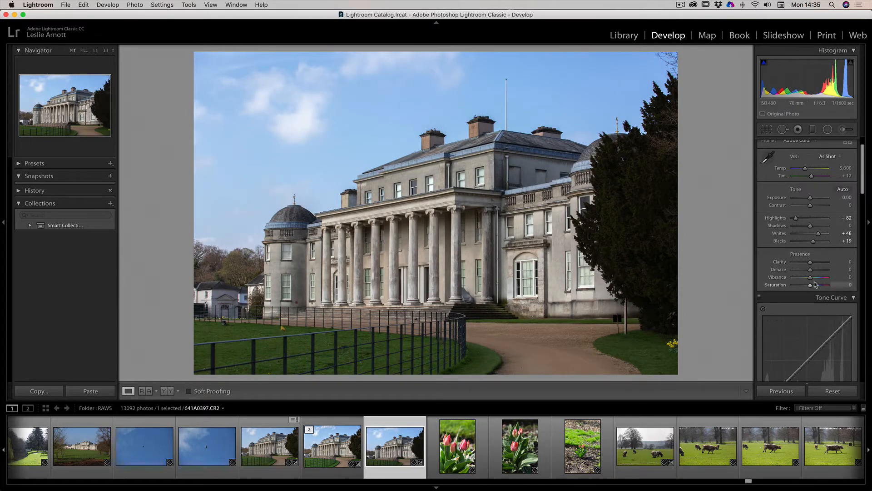
left_click_drag(818, 235, 819, 234)
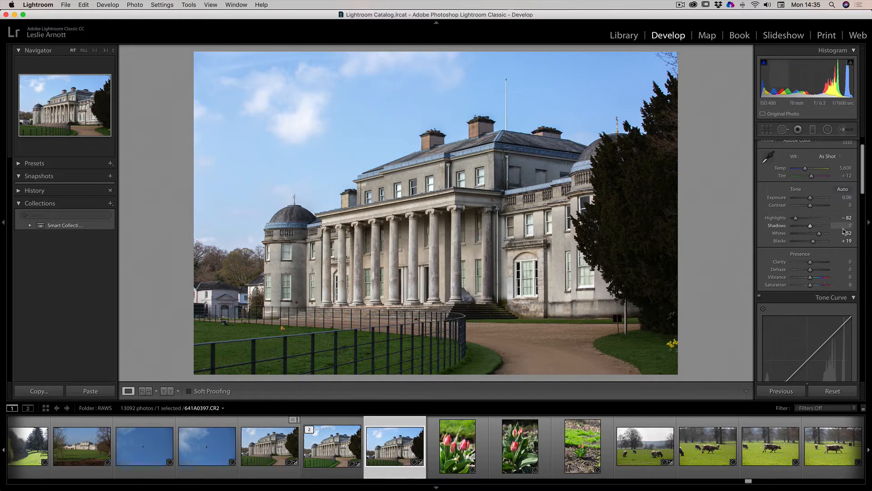
left_click_drag(809, 225, 814, 227)
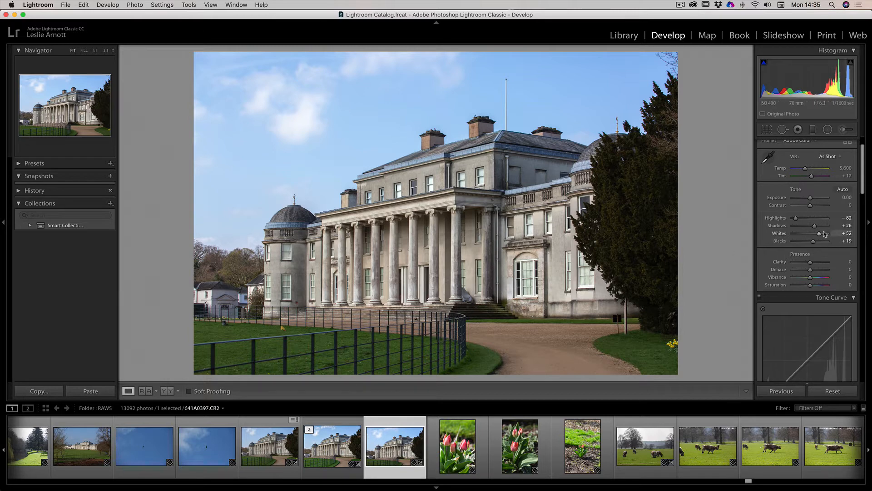
left_click_drag(814, 226, 815, 228)
Step: Set Exposure to −0.25, and try Contrast at +12 before resetting it to its default
scroll(865, 184, "down", 1)
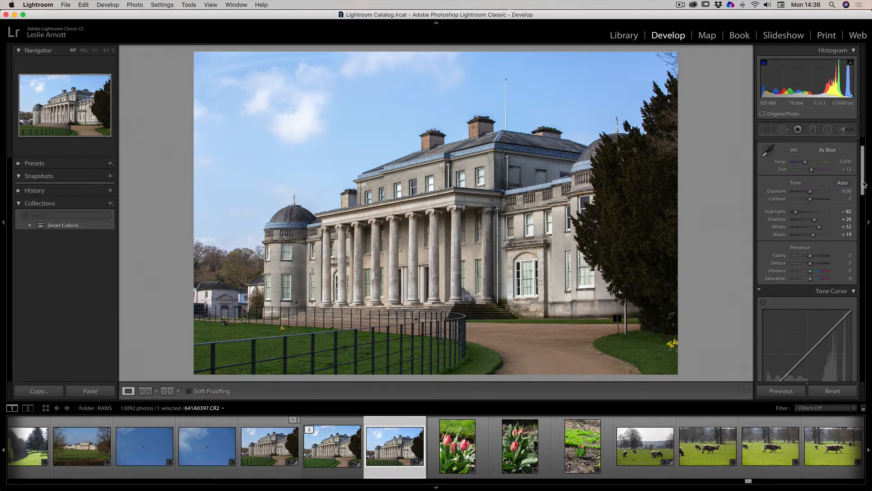
scroll(865, 183, "up", 3)
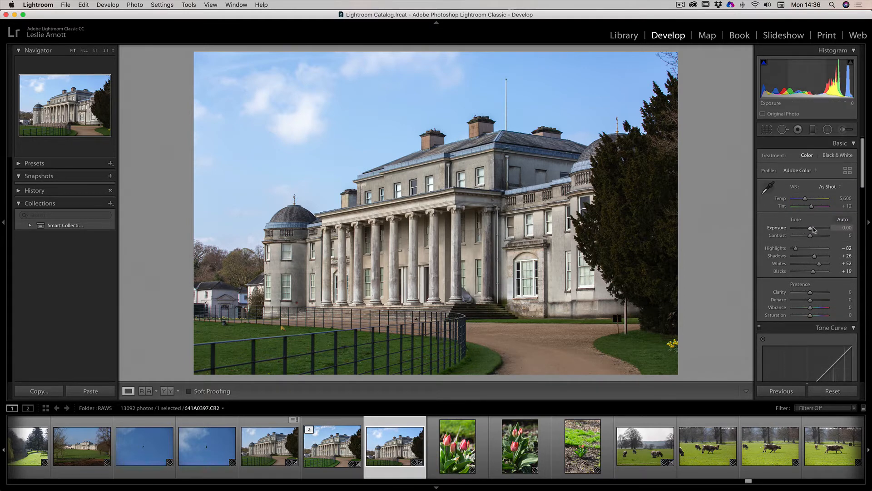
mouse_move(811, 230)
left_mouse_down()
mouse_move(799, 230)
mouse_move(823, 230)
mouse_move(810, 231)
left_mouse_up()
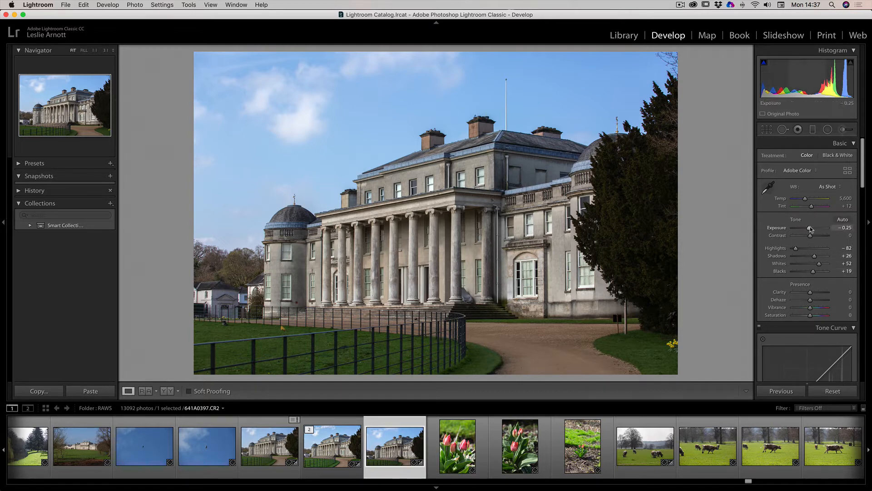
left_click_drag(811, 236, 813, 235)
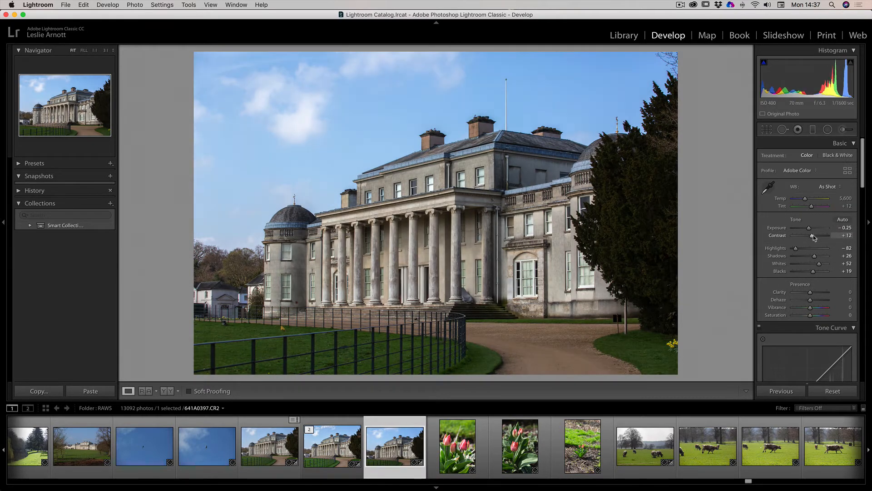
double_click(812, 236)
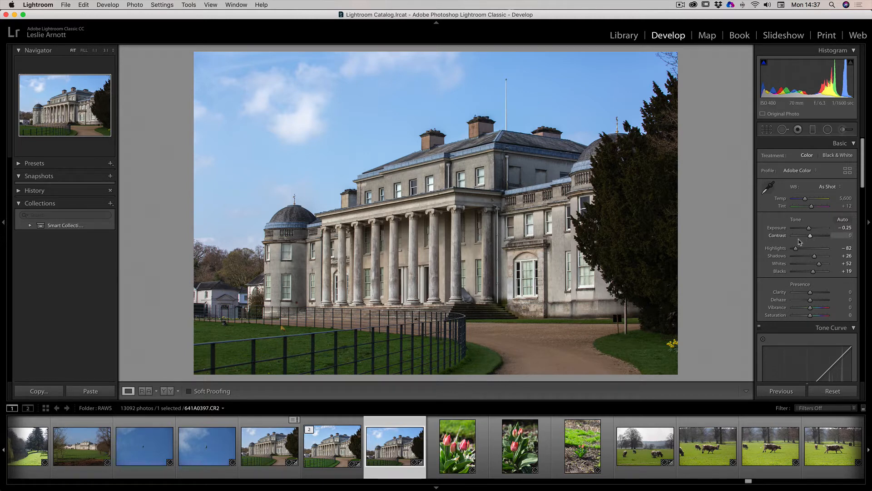
Step: Set Highlights to −87 and Whites to +56, checking highlight clipping with Whites at +64 along the way
mouse_move(799, 249)
left_mouse_down()
mouse_move(813, 249)
mouse_move(795, 248)
left_mouse_up()
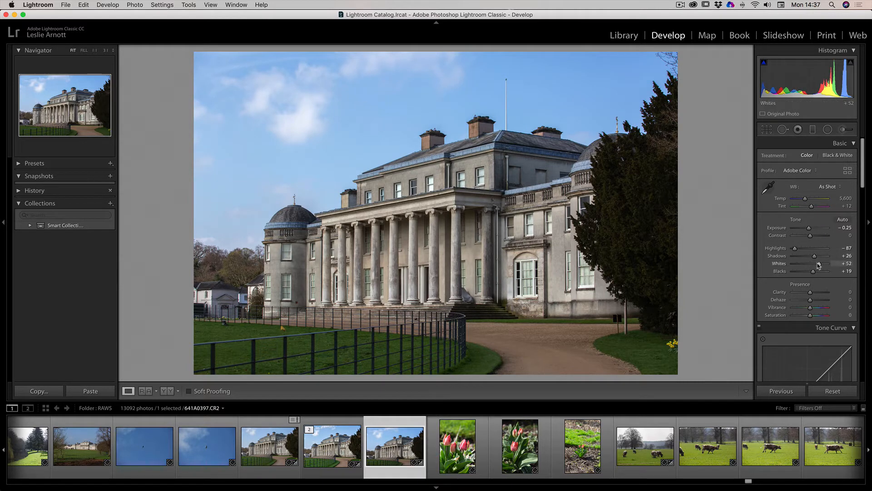
left_click_drag(818, 265, 820, 264)
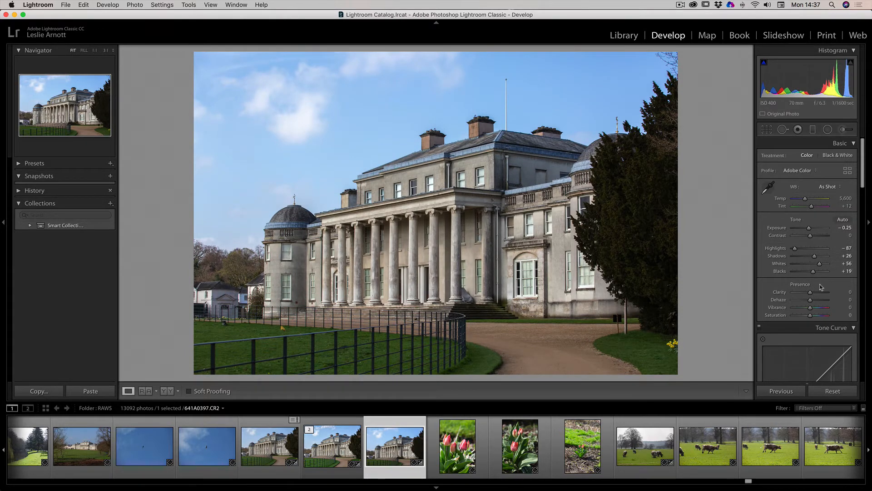
left_click_drag(819, 263, 822, 265)
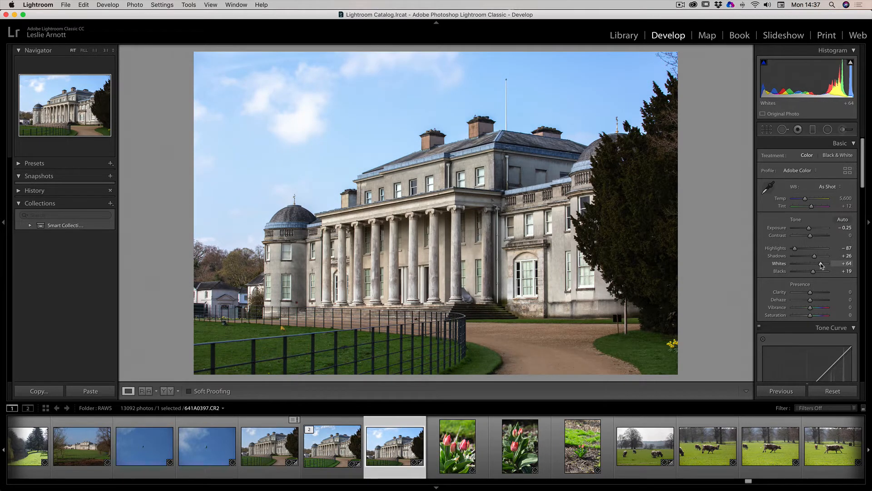
left_click(850, 63)
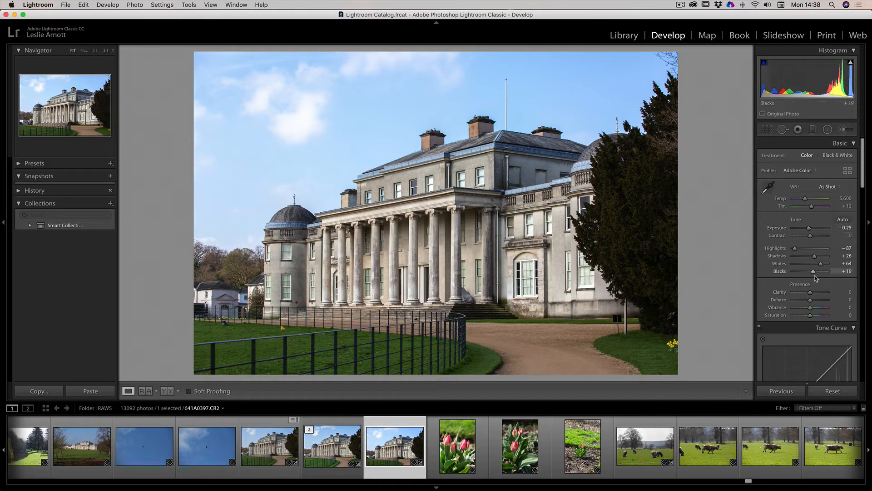
left_click_drag(819, 266, 819, 265)
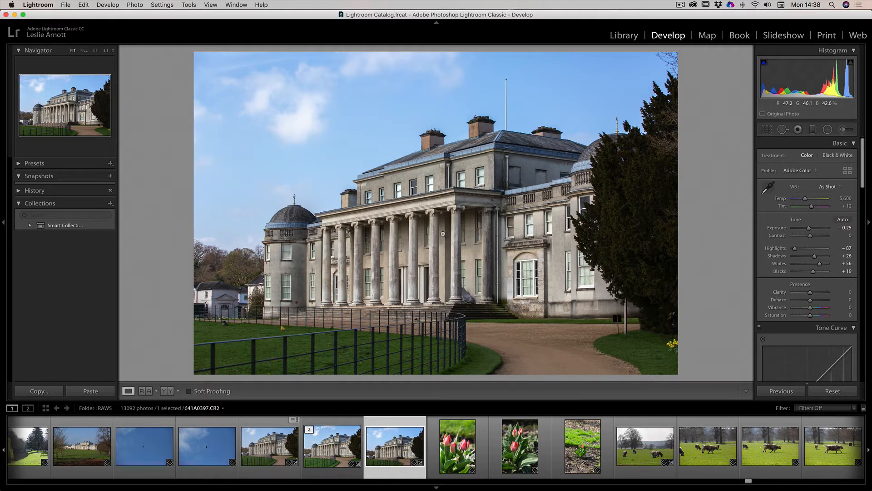
Step: Set Highlights to −89 and Blacks to +39, using the clipping preview as a guide
key("alt")
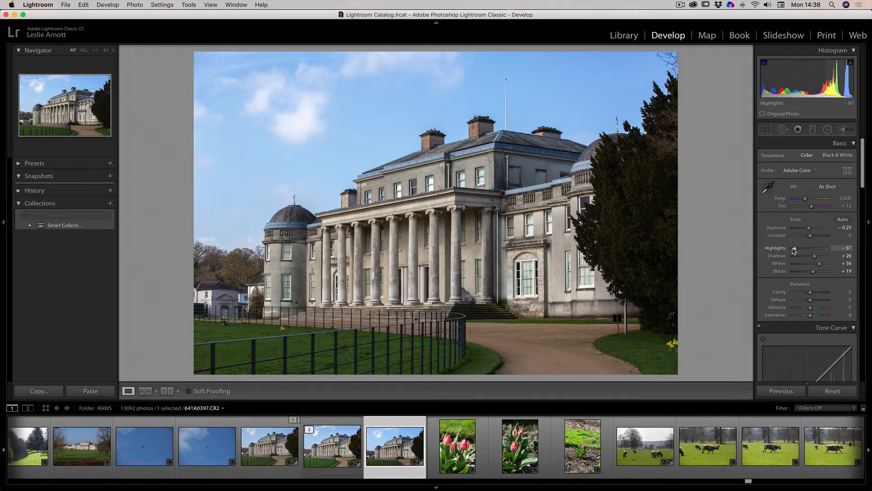
key("alt")
mouse_move(798, 252)
left_mouse_down()
mouse_move(832, 238)
mouse_move(793, 250)
left_mouse_up()
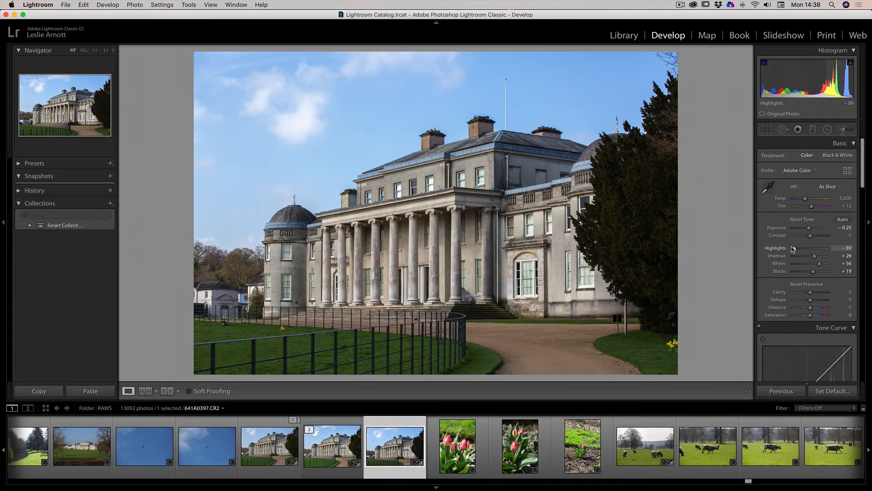
left_click(813, 271, "alt")
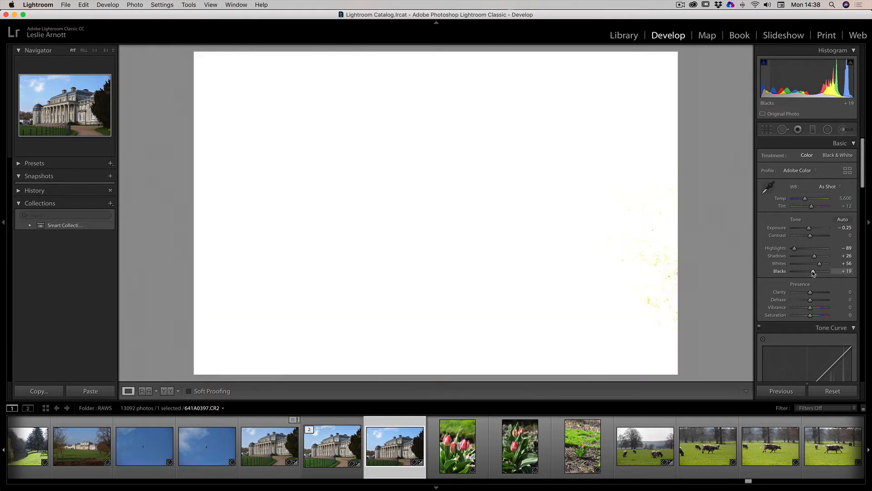
mouse_move(813, 272)
left_mouse_down()
mouse_move(789, 273)
mouse_move(817, 272)
left_mouse_up()
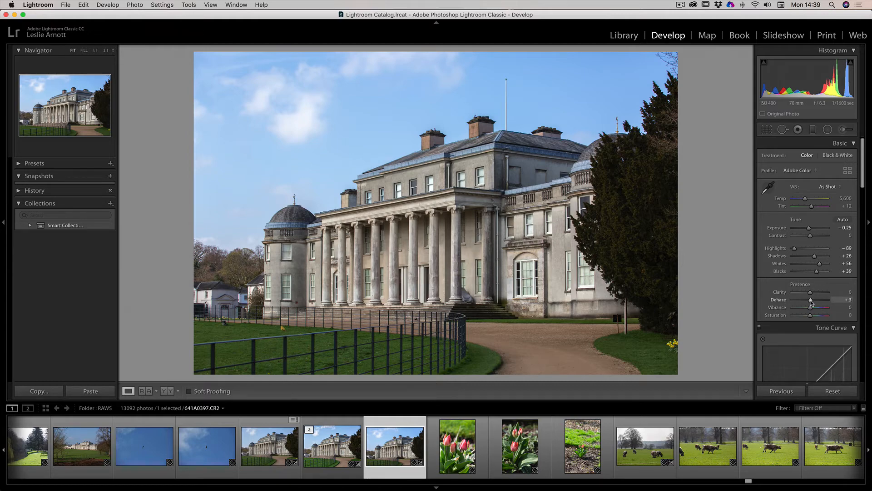
Step: Try Dehaze at +68, inspect the sky at 1:1 zoom, and reset Dehaze to its default
left_click_drag(811, 302, 815, 301)
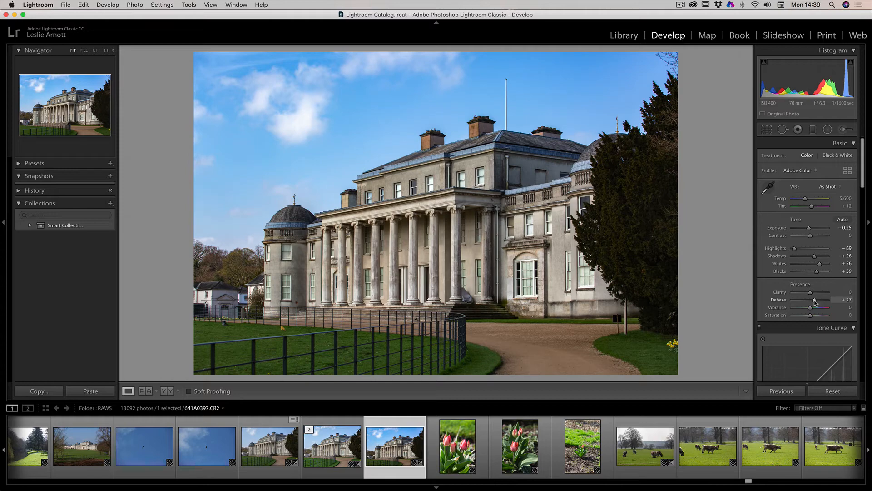
left_click_drag(815, 300, 822, 301)
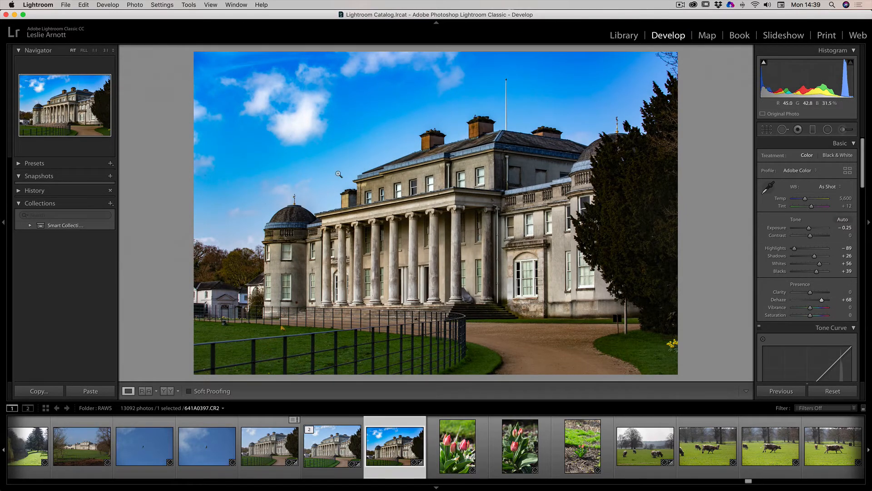
left_click(395, 99)
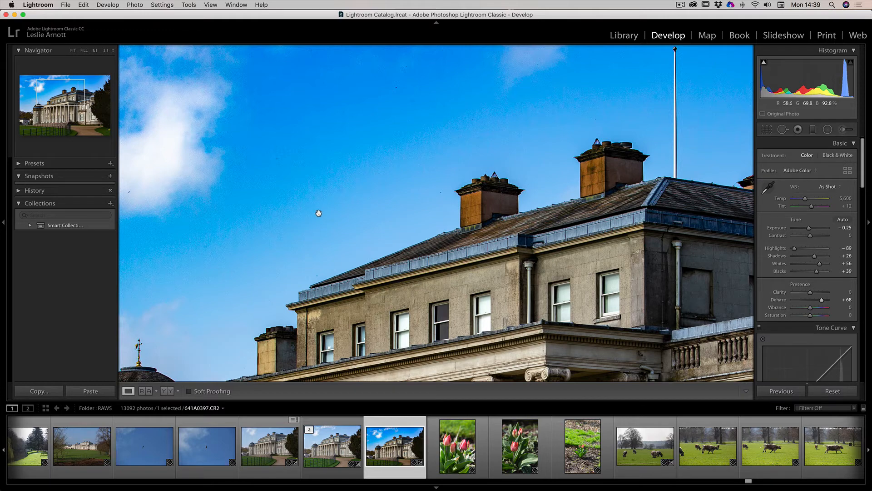
scroll(313, 216, "down", 3)
scroll(314, 216, "up", 8)
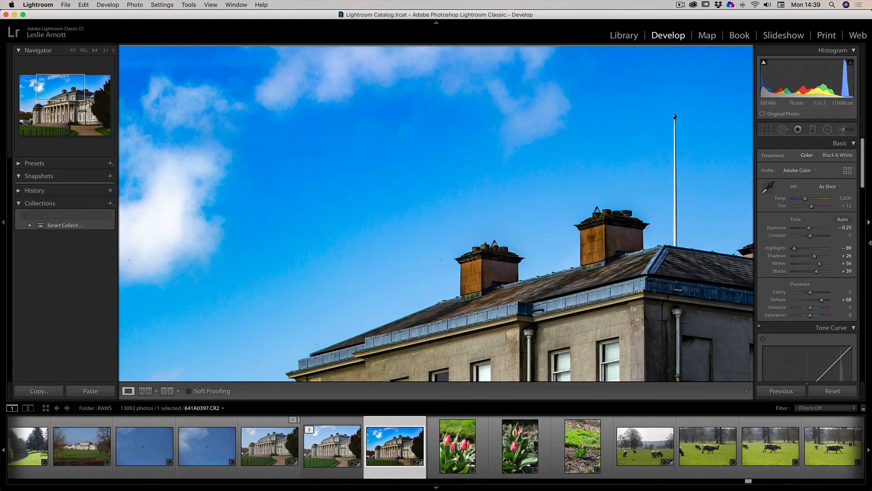
double_click(822, 300)
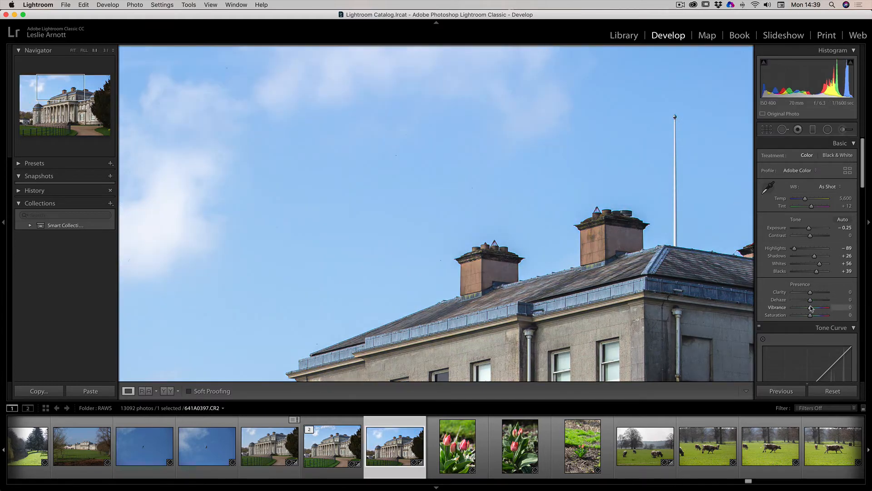
Step: Set Dehaze to +100 and examine the sky above the mansion for dust spots
left_click_drag(810, 300, 845, 297)
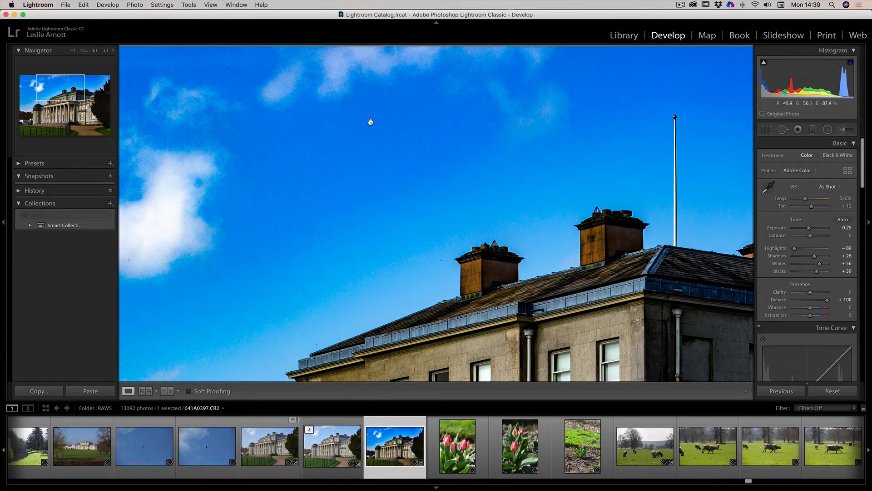
left_click_drag(331, 144, 449, 163)
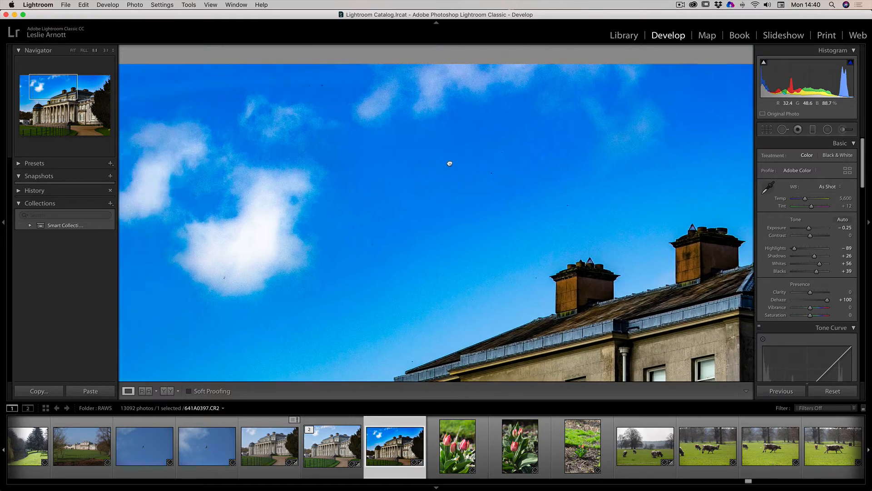
left_click_drag(383, 163, 553, 140)
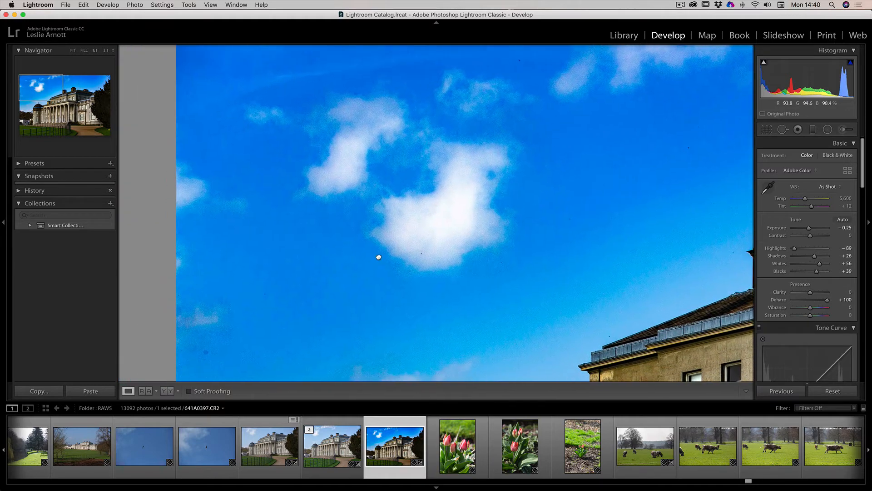
left_click_drag(377, 254, 447, 210)
left_click_drag(494, 194, 309, 253)
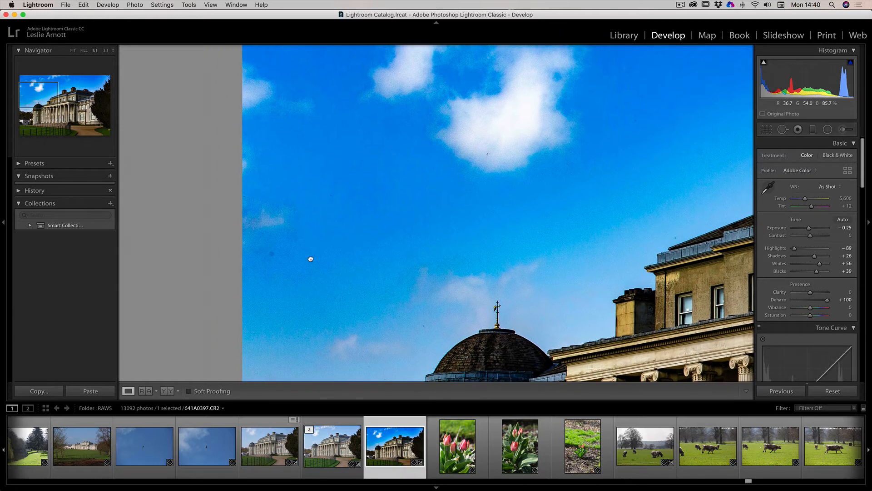
Step: Heal the dust spot near the sky's left edge with the Spot Removal tool at brush size 33
left_click(782, 130)
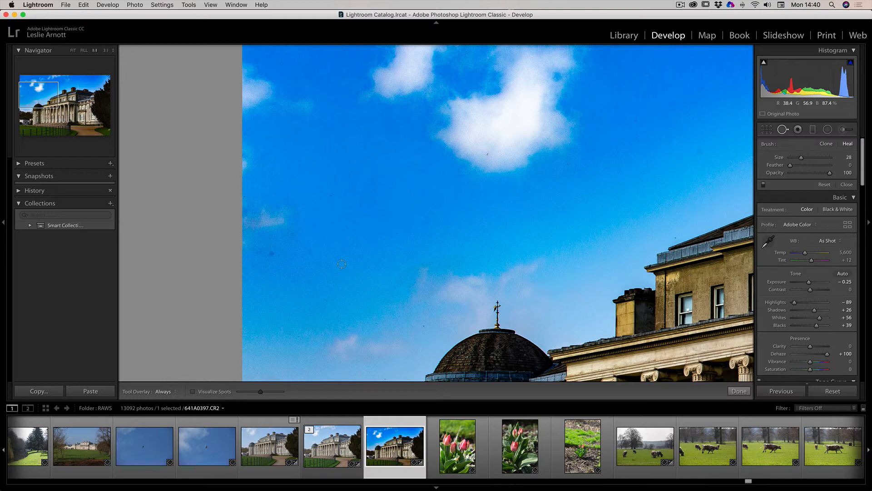
scroll(341, 263, "down", 5)
scroll(344, 259, "up", 8)
scroll(344, 259, "down", 1)
scroll(340, 259, "down", 2)
scroll(273, 257, "down", 1)
left_click(271, 253)
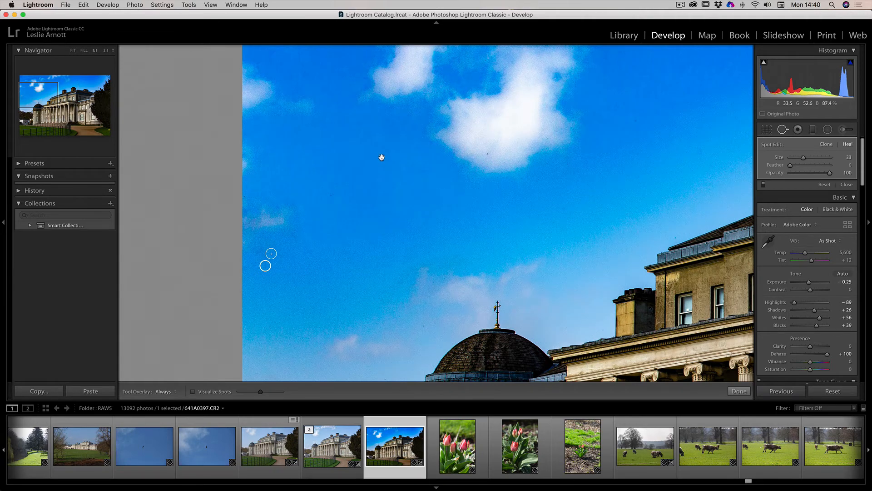
Step: Heal the dust spots in the upper sky beyond the small clouds and within the large white cloud
left_click_drag(380, 158, 346, 190)
left_click_drag(475, 144, 412, 151)
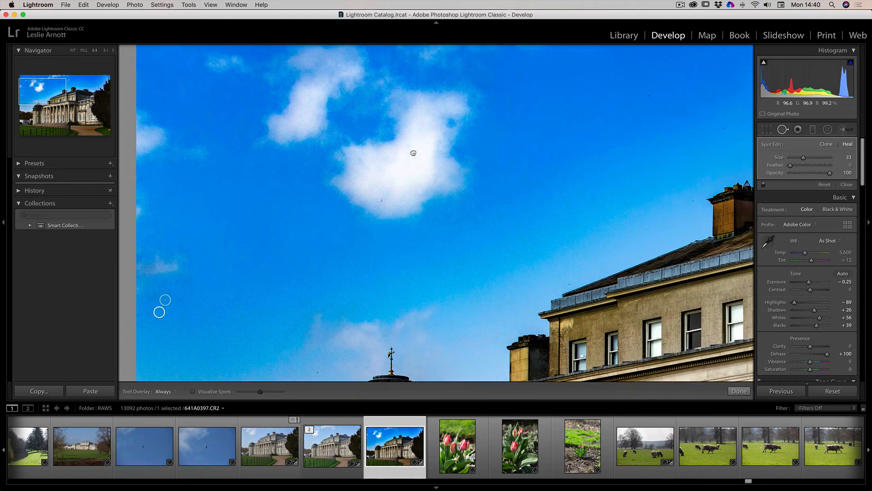
mouse_move(477, 152)
left_mouse_down()
mouse_move(452, 141)
mouse_move(492, 168)
mouse_move(441, 145)
left_mouse_up()
mouse_move(475, 179)
left_mouse_down()
mouse_move(552, 208)
mouse_move(547, 284)
left_mouse_up()
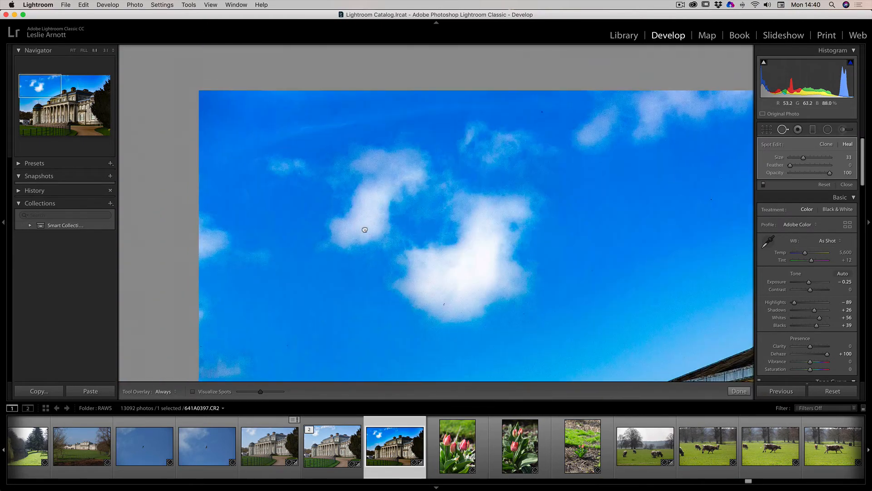
left_click_drag(364, 230, 325, 226)
left_click_drag(600, 153, 504, 188)
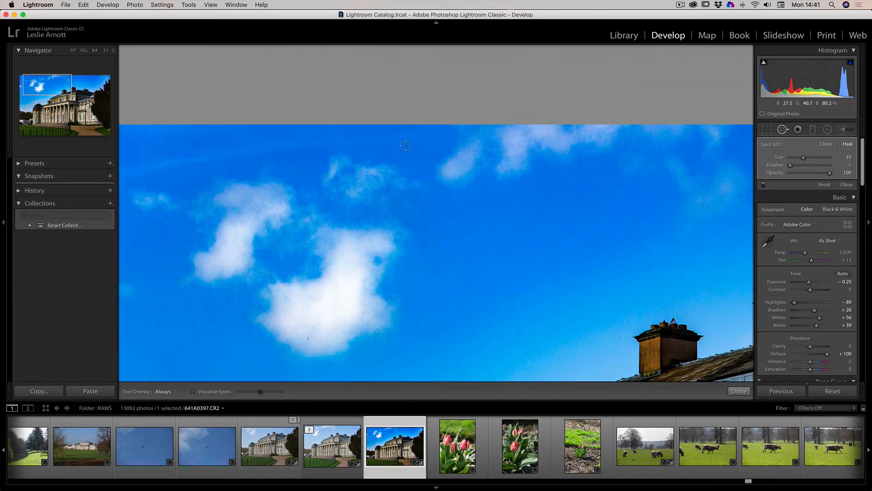
left_click(405, 145)
mouse_move(449, 195)
left_mouse_down()
mouse_move(450, 140)
mouse_move(471, 137)
left_mouse_up()
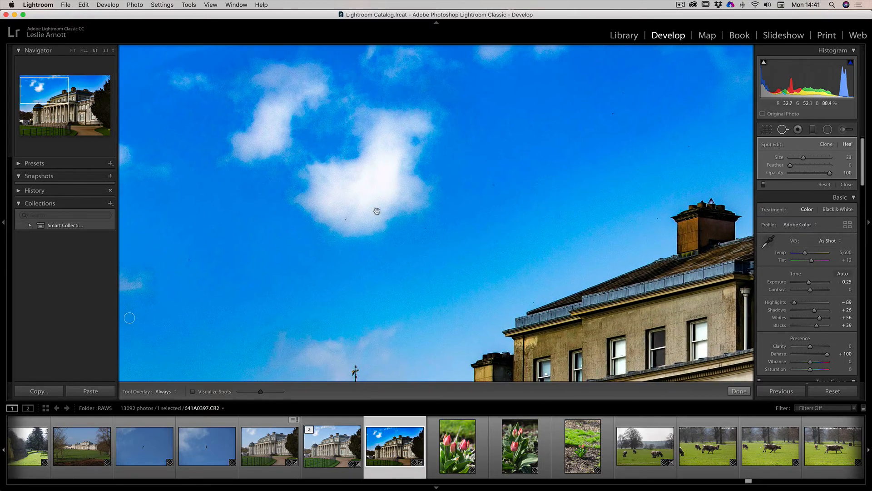
left_click(343, 219)
Step: Heal the two dust spots in the sky beside the mansion's left dome
left_click_drag(491, 184, 503, 146)
left_click_drag(502, 186, 510, 147)
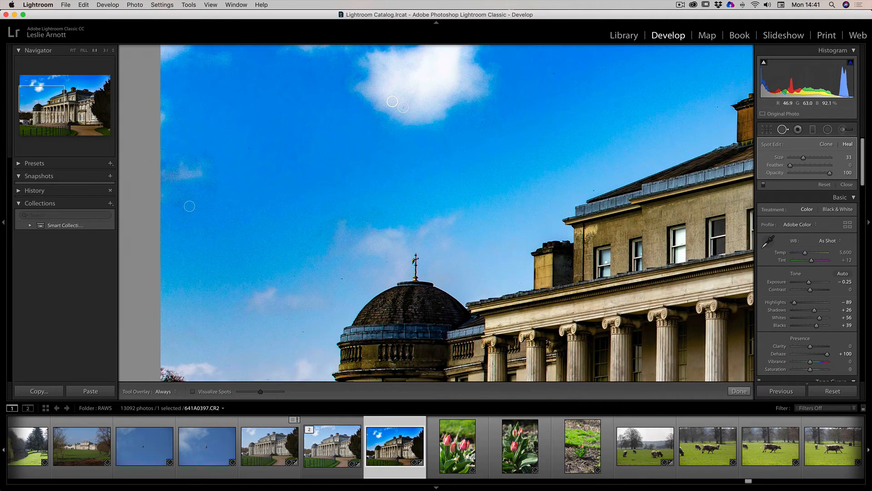
left_click(342, 279)
left_click_drag(473, 208, 448, 211)
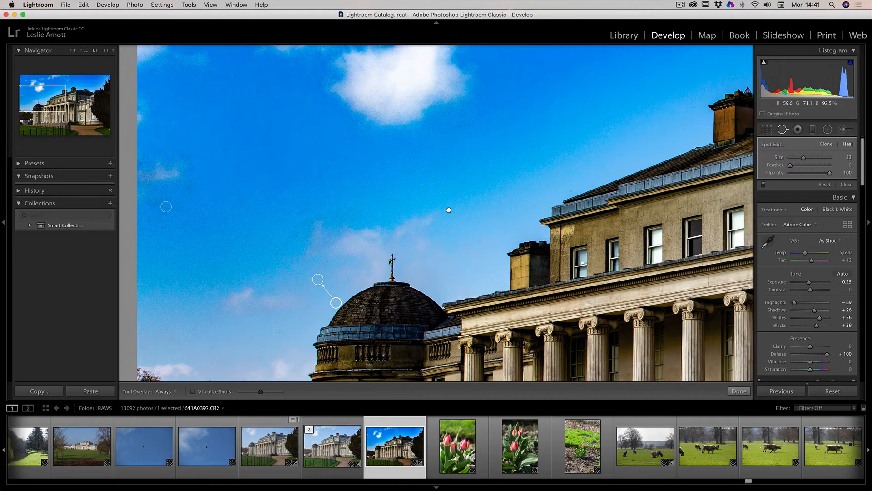
left_click(277, 331)
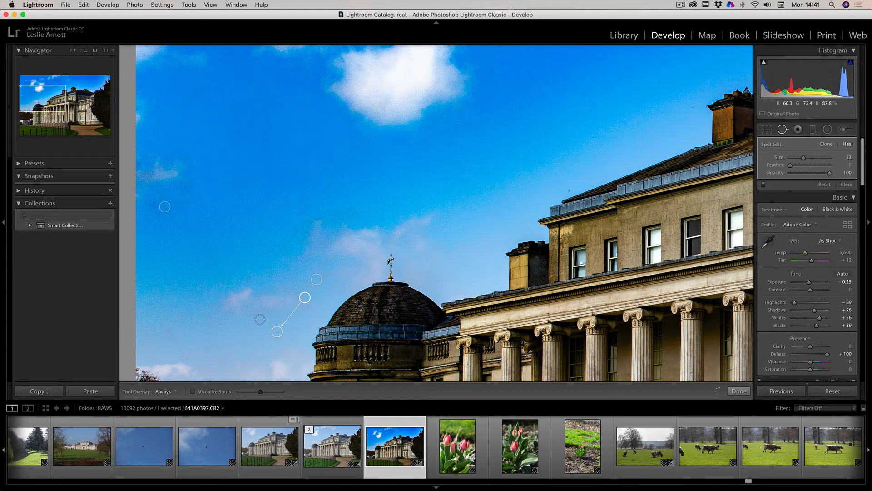
Step: Heal the dust spots just above the roof's left end and in the sky between the large cloud and the flagpole
left_click_drag(444, 234, 280, 297)
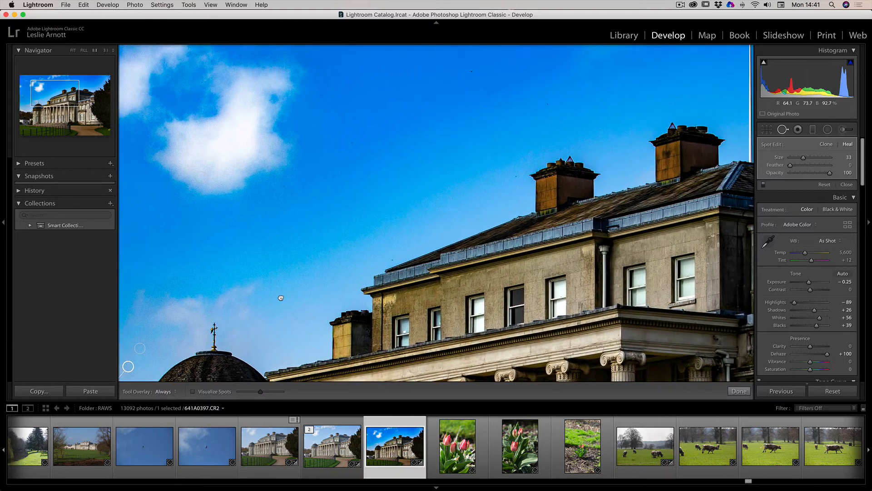
left_click(390, 256)
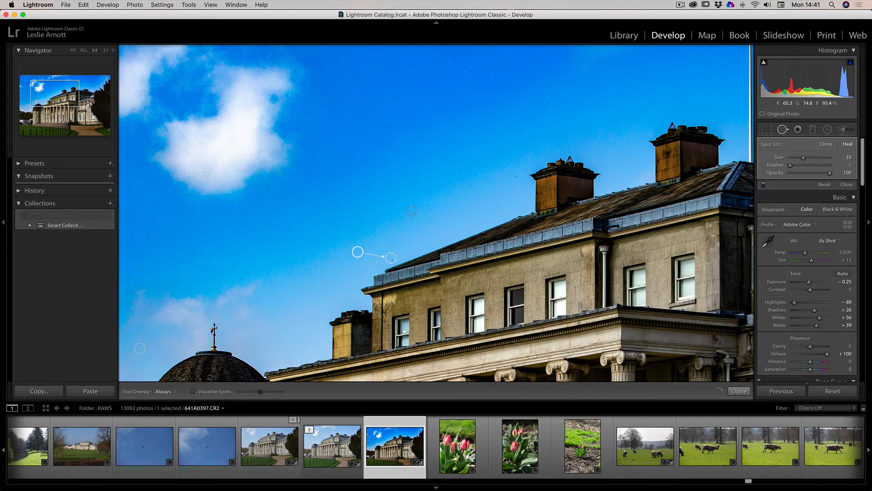
left_click(416, 173)
left_click(350, 142)
left_click_drag(593, 109, 436, 229)
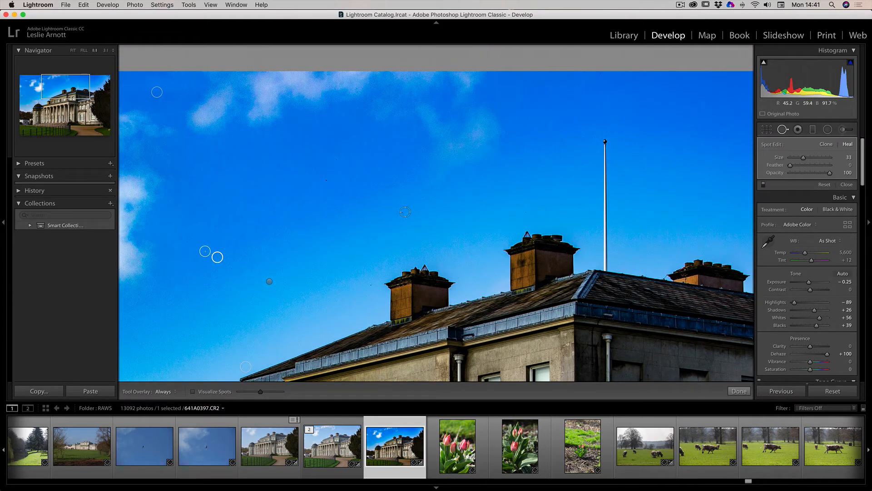
left_click(404, 212)
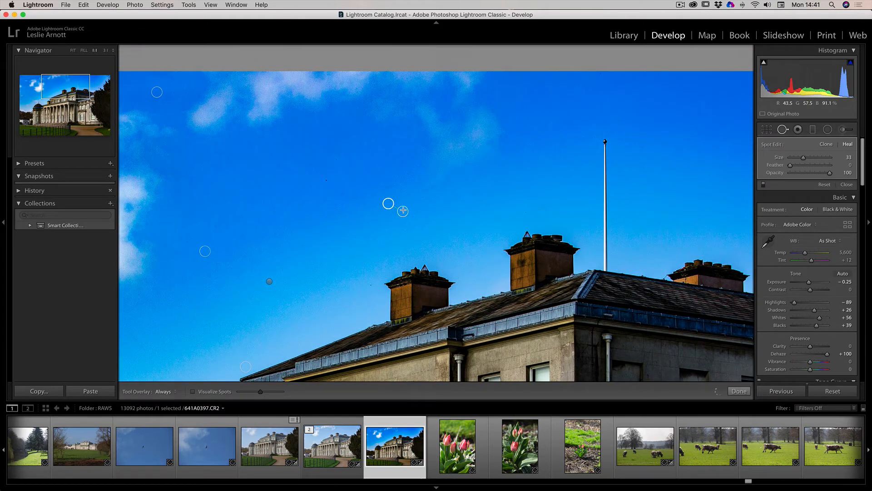
left_click(325, 180)
Step: Examine the sky around the flagpole and above the right-hand dome for remaining dust spots
left_click_drag(500, 146, 450, 136)
left_click_drag(599, 165, 473, 191)
mouse_move(570, 185)
left_mouse_down()
mouse_move(526, 188)
mouse_move(578, 181)
left_mouse_up()
left_click_drag(495, 244, 554, 171)
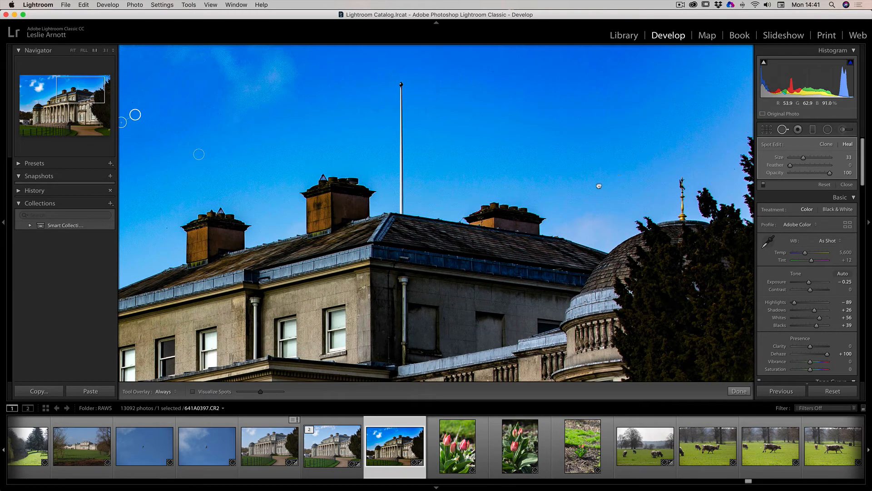
left_click_drag(652, 141, 599, 189)
left_click_drag(348, 211, 613, 180)
left_click_drag(432, 193, 510, 148)
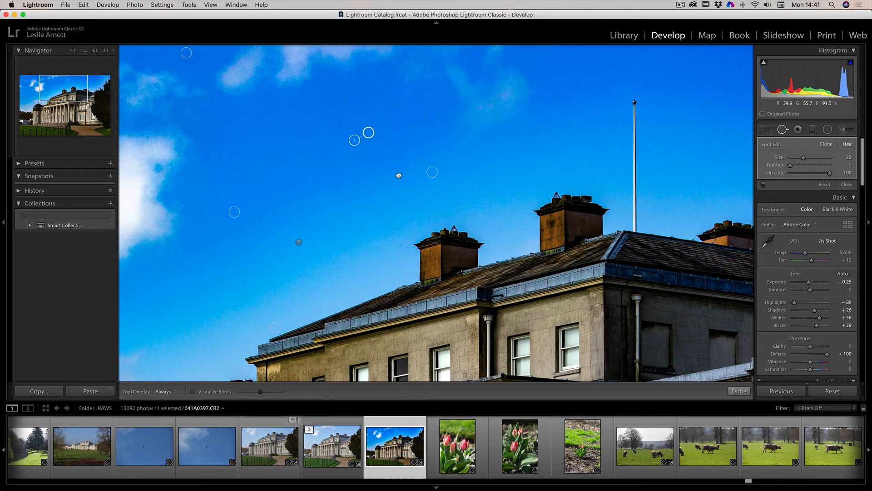
Step: Heal the two dust spots in the blue sky to the lower left of the large white cloud
left_click_drag(399, 176, 518, 200)
left_click_drag(426, 207, 463, 209)
left_click_drag(393, 210, 506, 171)
left_click_drag(363, 249, 432, 207)
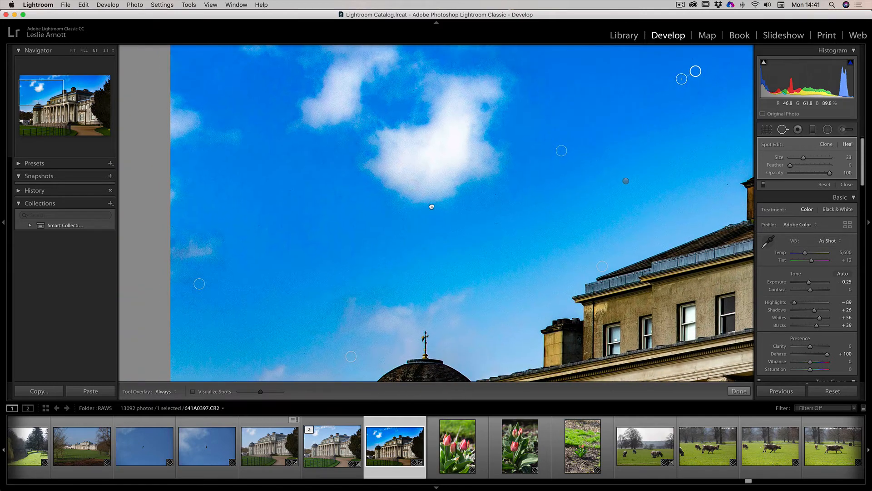
left_click(339, 196)
left_click(258, 224)
Step: Heal the three dust spots in the photo's upper-left sky, above the elongated white cloud
left_click_drag(489, 229, 404, 276)
left_click_drag(439, 217, 412, 271)
left_click_drag(437, 190, 527, 189)
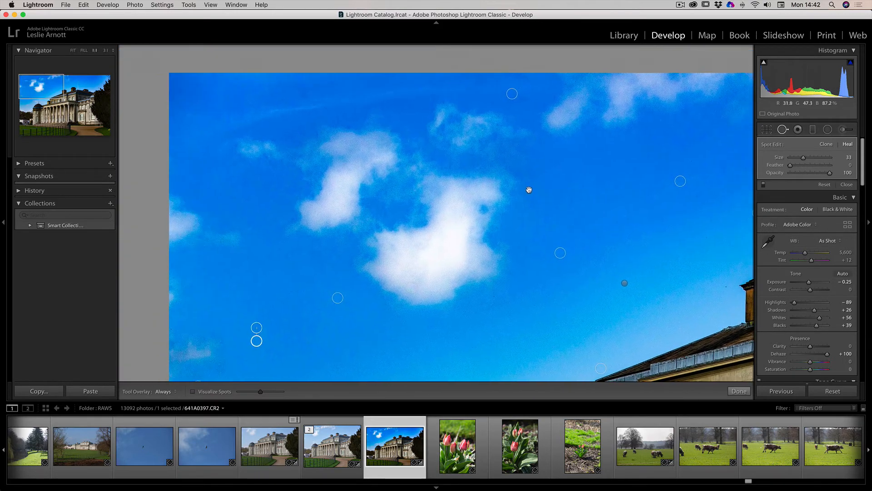
left_click(326, 108)
left_click(301, 132)
left_click(321, 94)
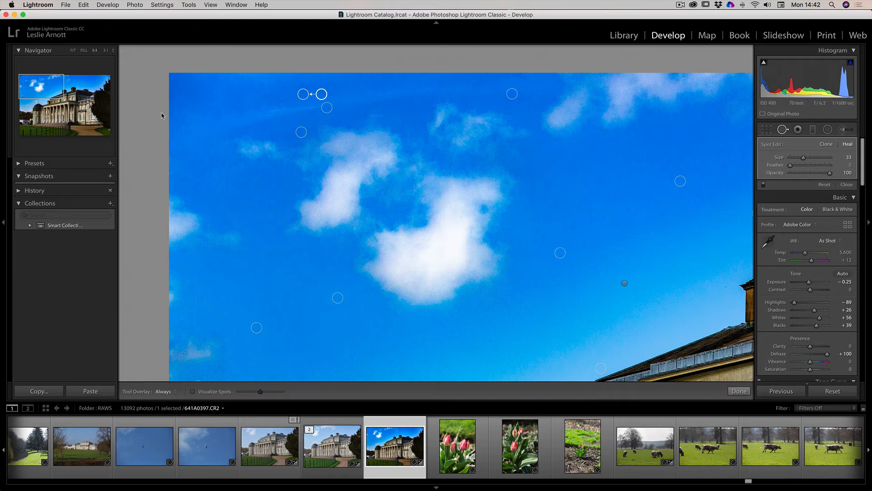
Step: Examine the whole sky once more, from the flagpole to the left clouds and back, for missed dust spots
left_click_drag(570, 144, 302, 218)
left_click_drag(485, 203, 427, 119)
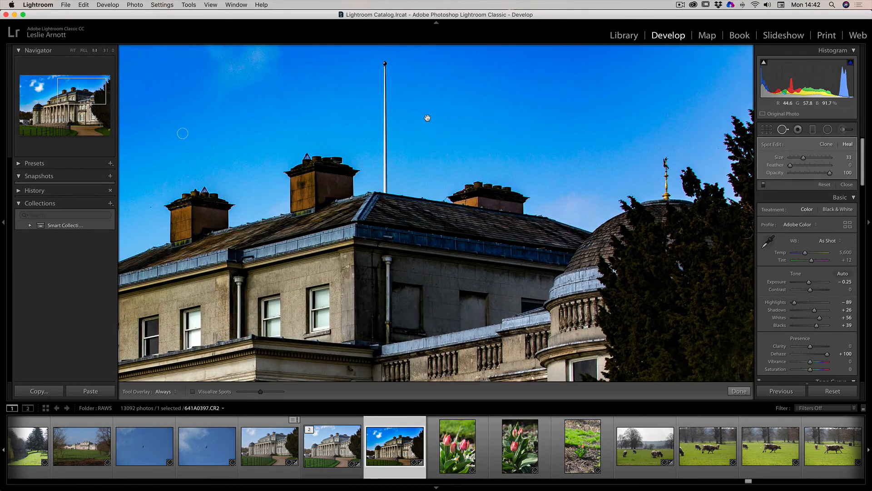
left_click_drag(329, 159, 561, 154)
left_click_drag(291, 160, 469, 189)
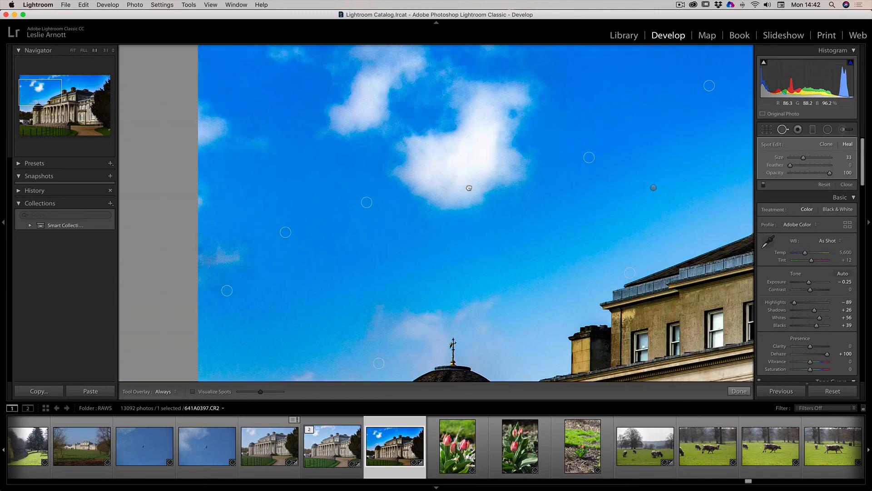
left_click_drag(377, 297, 292, 248)
left_click_drag(452, 146, 216, 181)
left_click_drag(505, 198, 335, 259)
left_click_drag(484, 135, 523, 219)
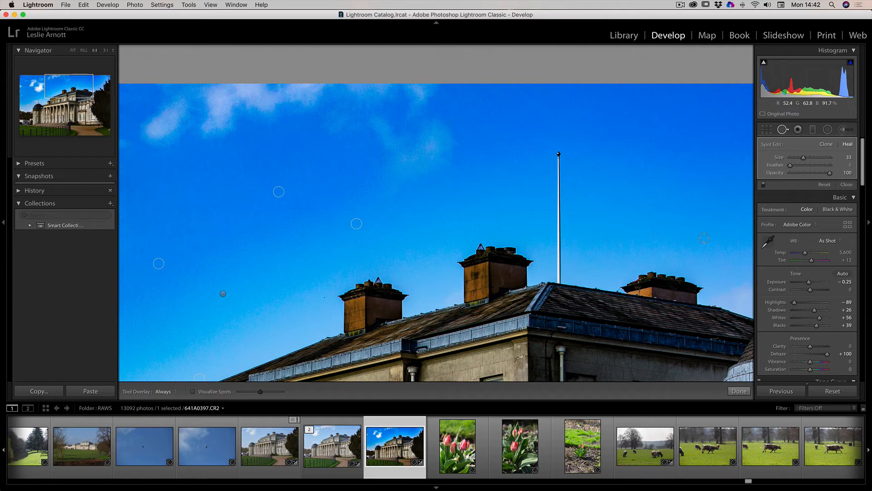
Step: Reset Dehaze to its default and close the Spot Removal tool
double_click(827, 354)
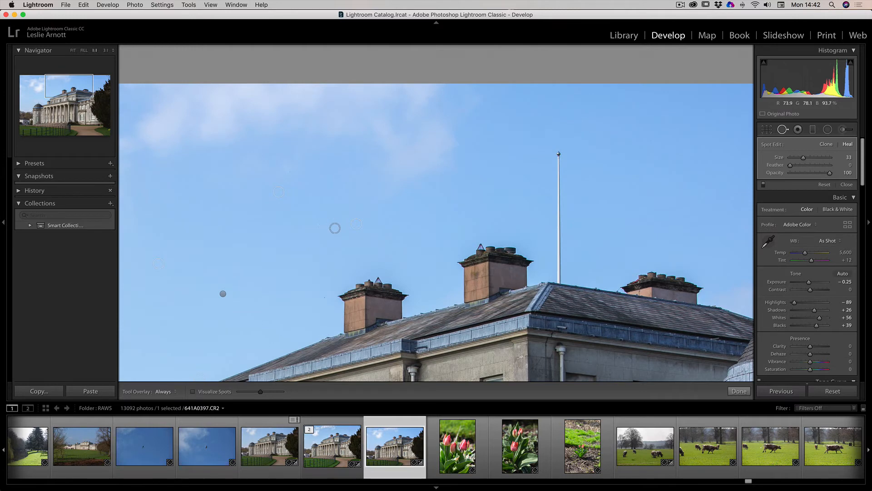
left_click(781, 131)
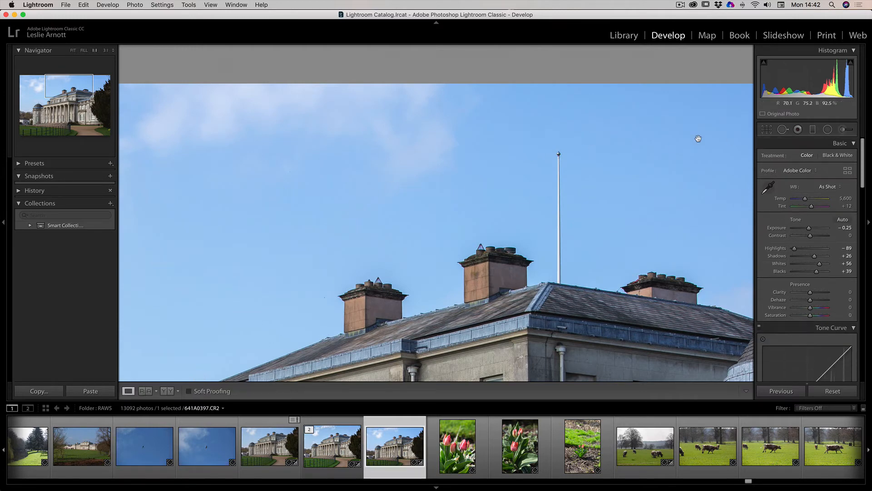
left_click(397, 274)
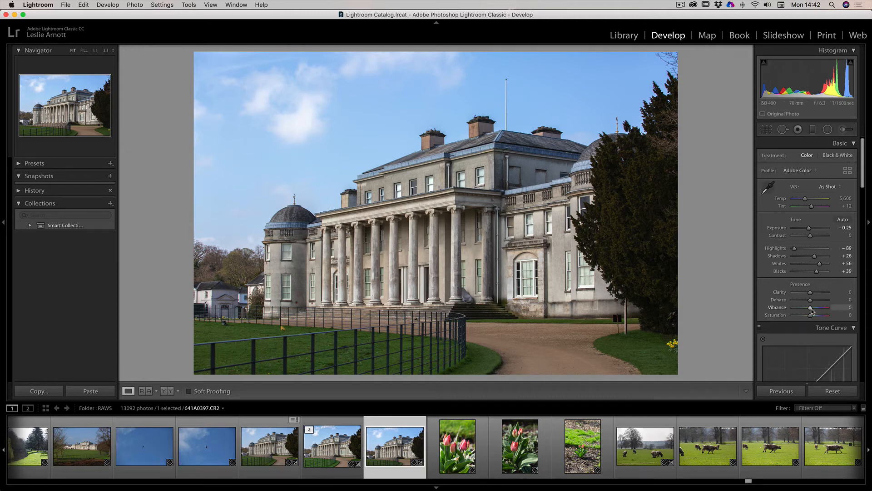
Step: Set Vibrance to +10 and Saturation to +8
left_click_drag(811, 310, 812, 317)
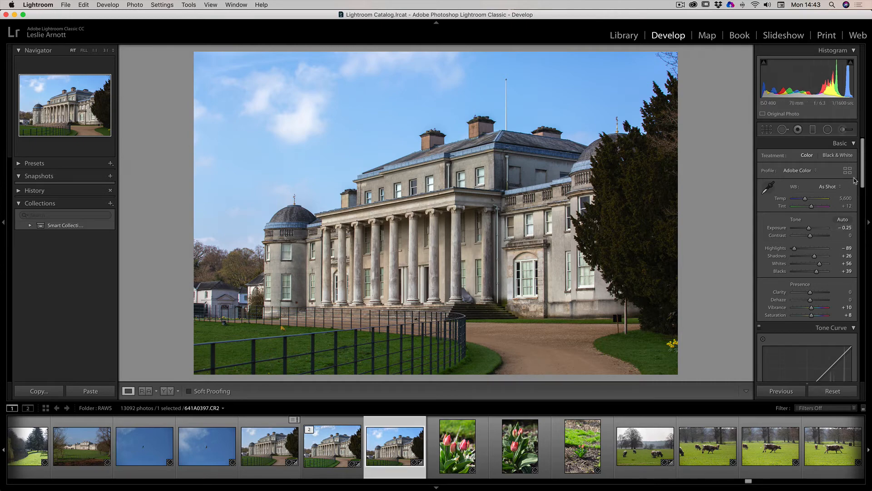
left_click_drag(863, 179, 864, 196)
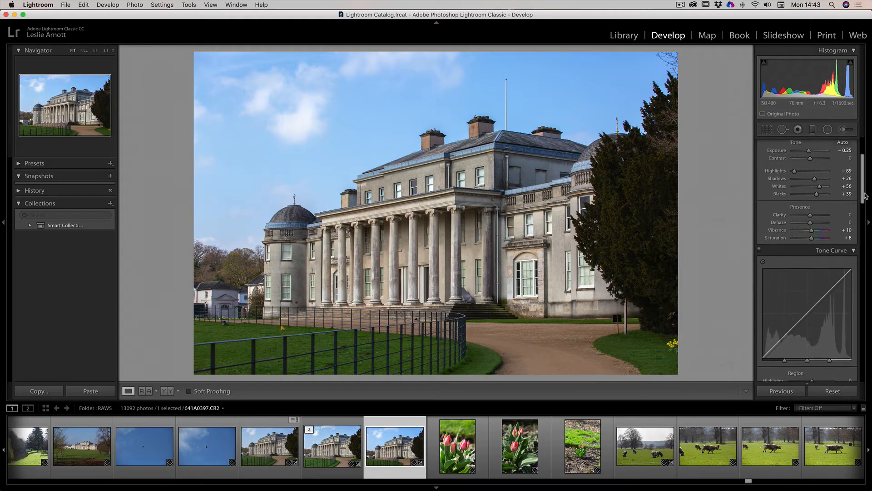
scroll(864, 196, "up", 3)
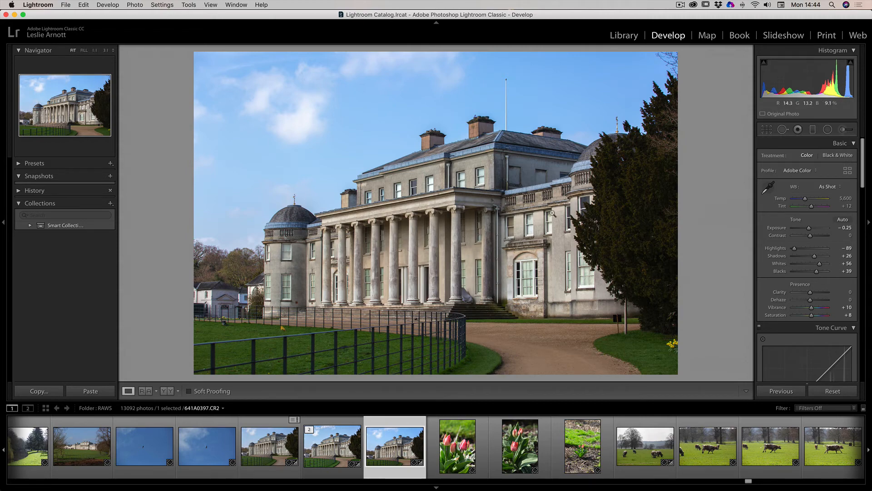
Step: Send the mansion photo to Adobe Photoshop CC 2018 for editing and switch to Photoshop
right_click(423, 212)
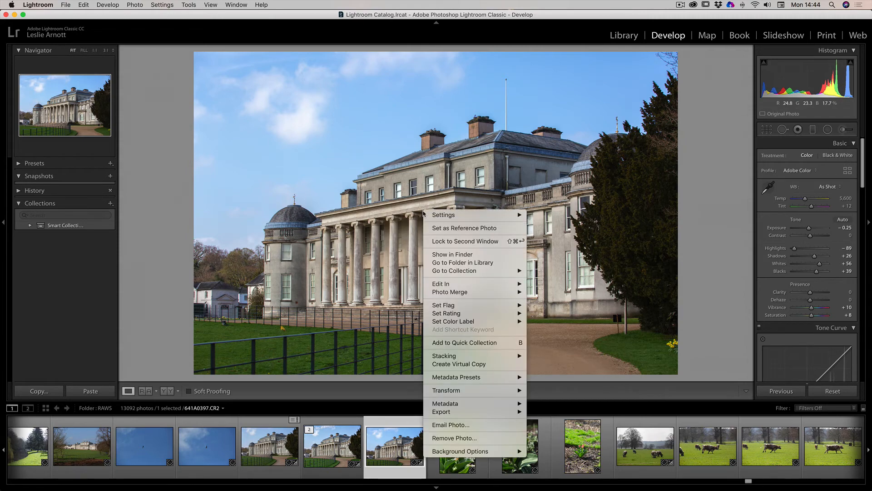
mouse_move(446, 283)
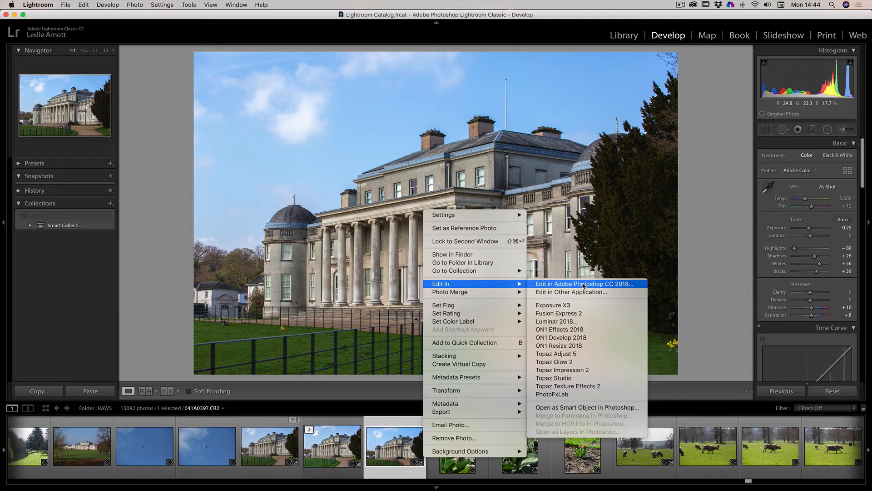
left_click(565, 286)
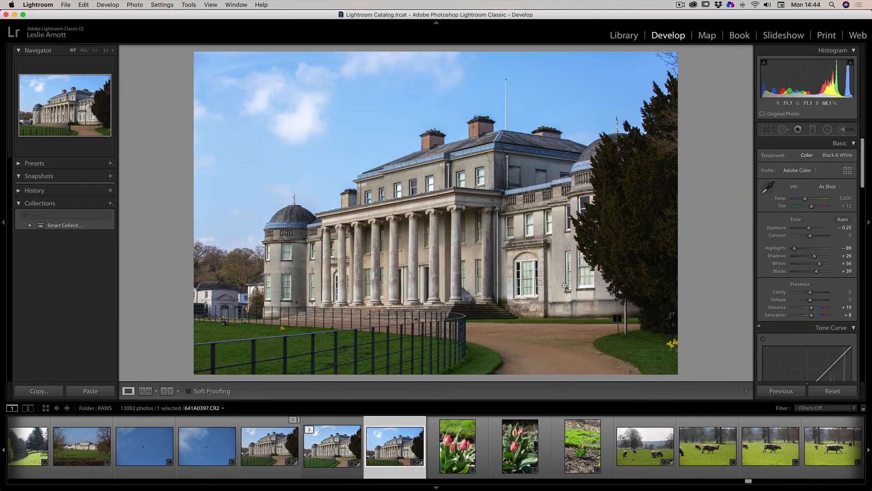
mouse_move(495, 482)
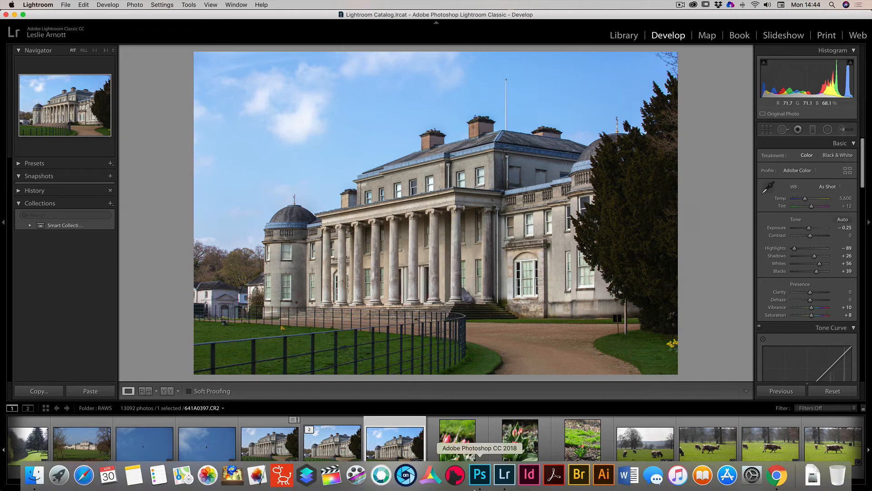
left_click(480, 482)
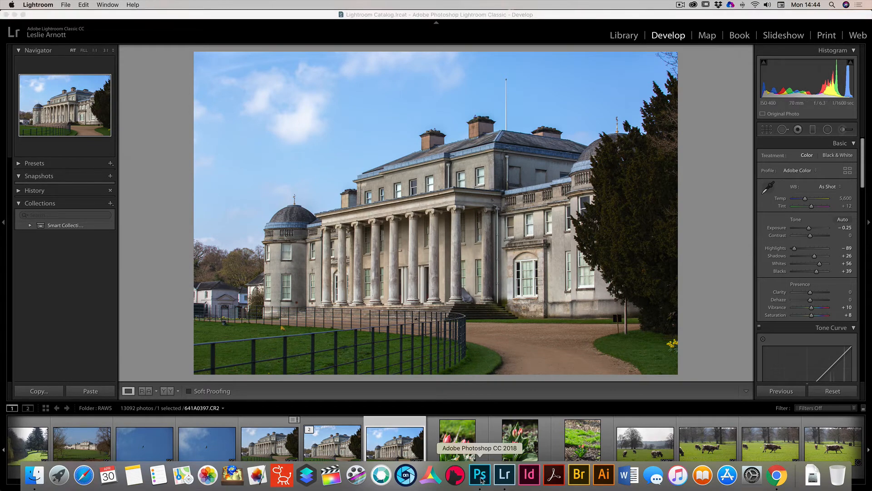
left_click(480, 478)
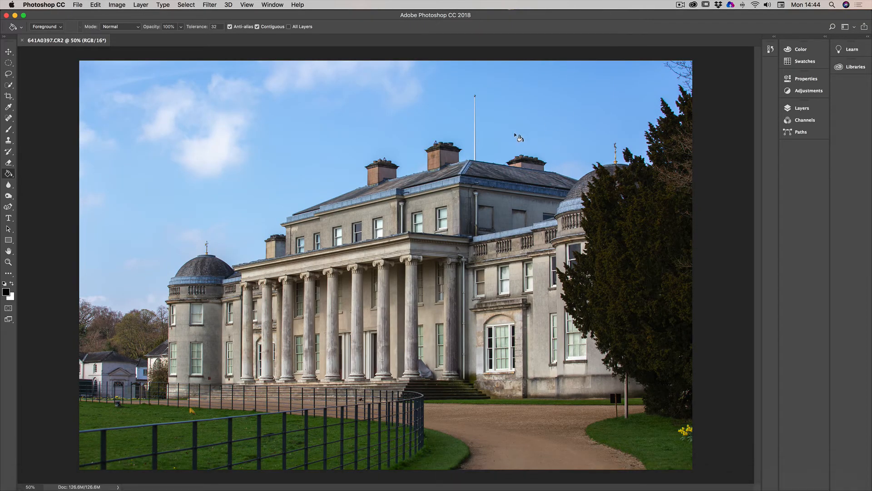
Step: Fit the photo to the window and duplicate the Background layer as "Background copy"
double_click(8, 251)
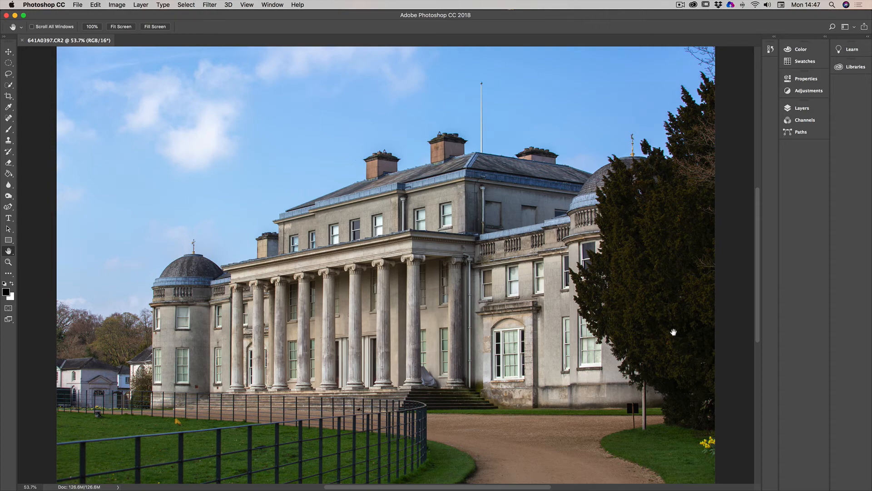
left_click(788, 111)
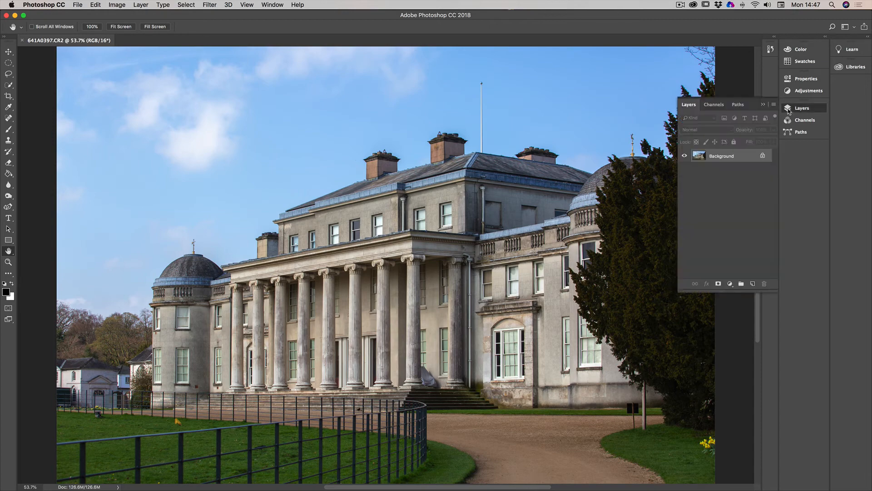
right_click(723, 157)
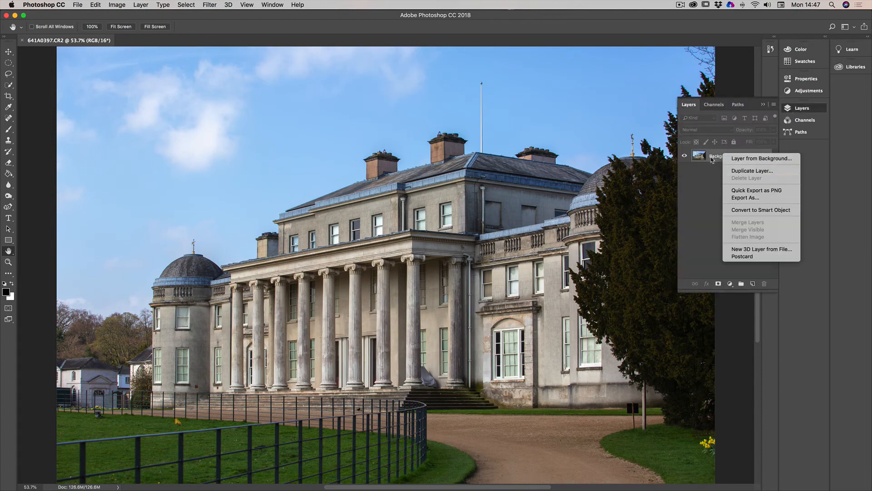
left_click(746, 172)
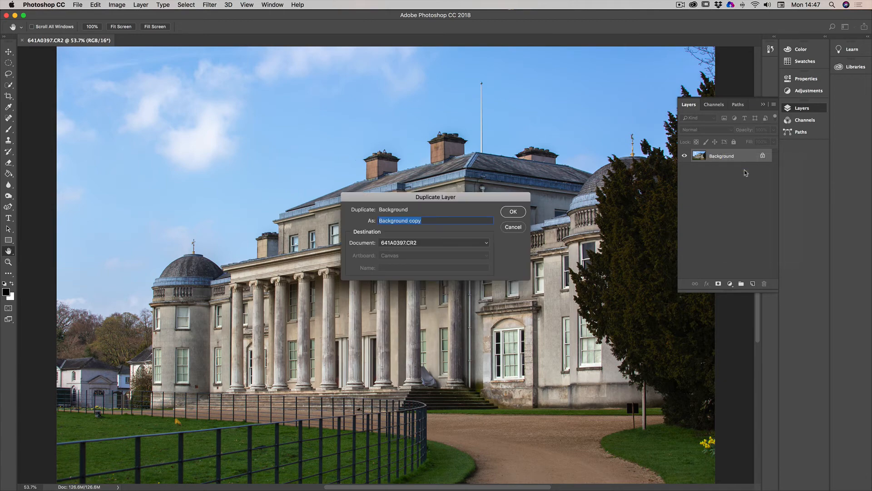
left_click(522, 211)
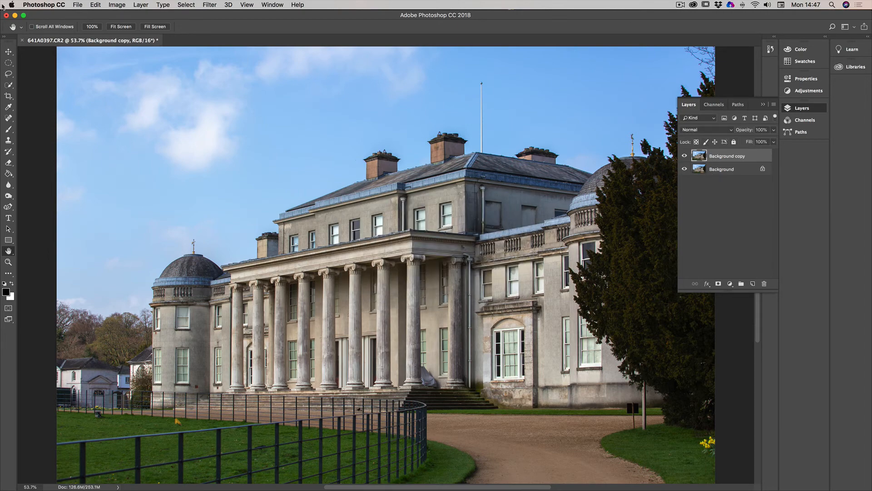
Step: Apply the Camera Raw Filter to the copied layer with Highlights -54, Shadows +38, Vibrance +13 and Saturation +6
left_click(205, 6)
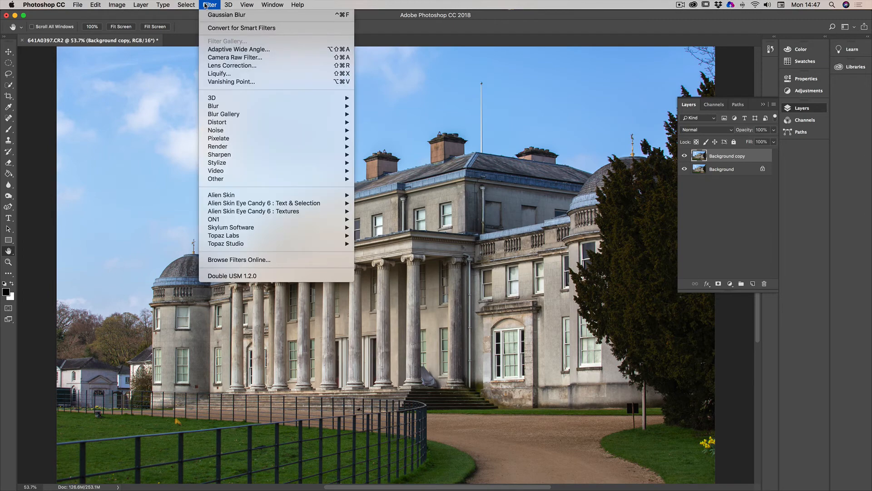
left_click(240, 58)
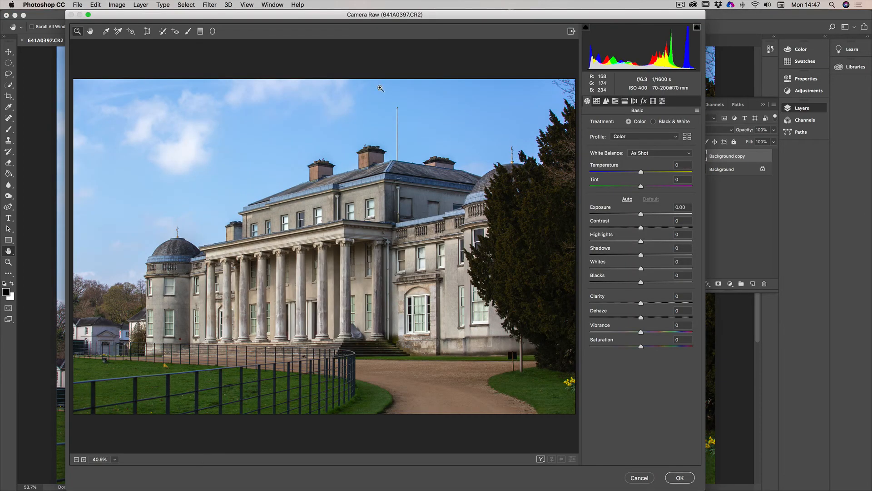
left_click_drag(452, 15, 470, 11)
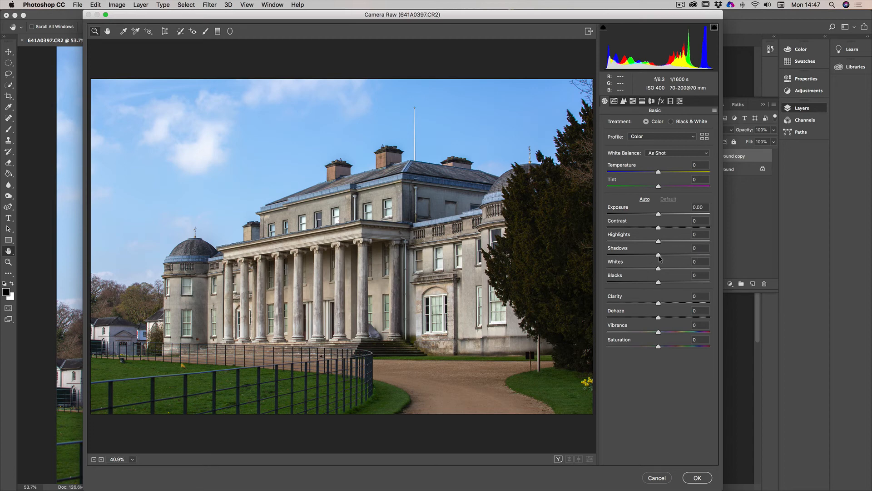
left_click_drag(658, 255, 631, 243)
left_click(631, 242)
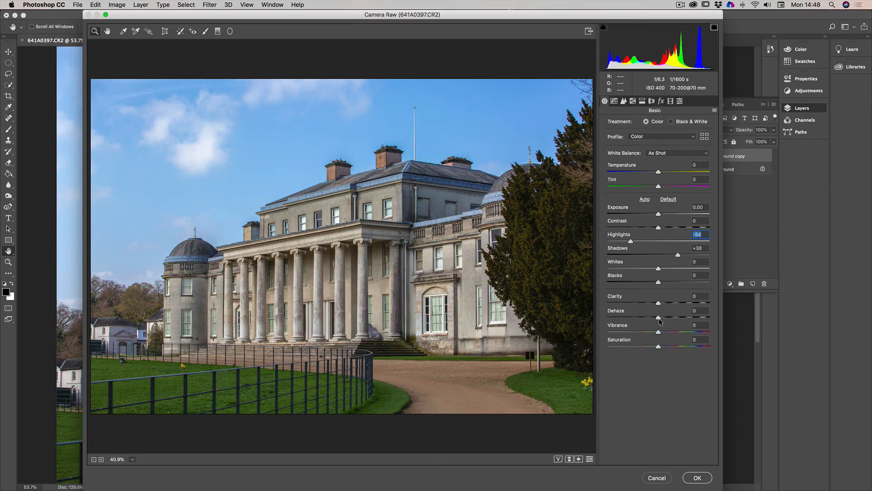
left_click_drag(658, 334, 662, 348)
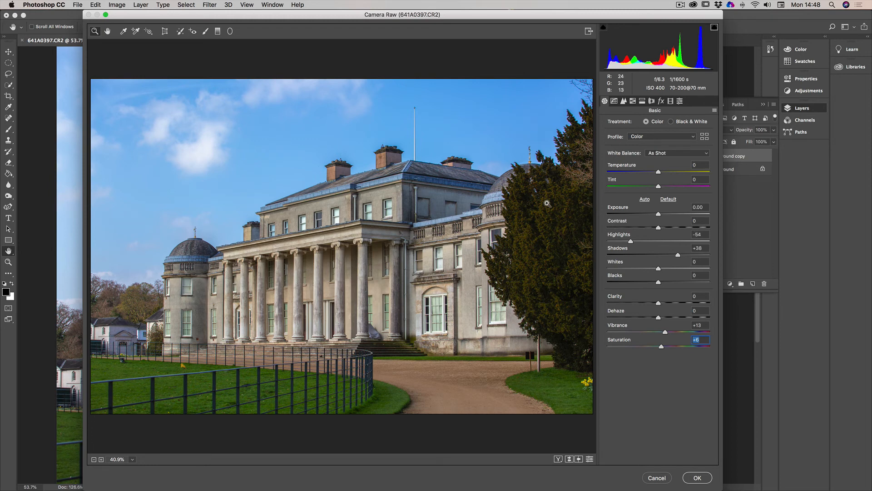
left_click(698, 479)
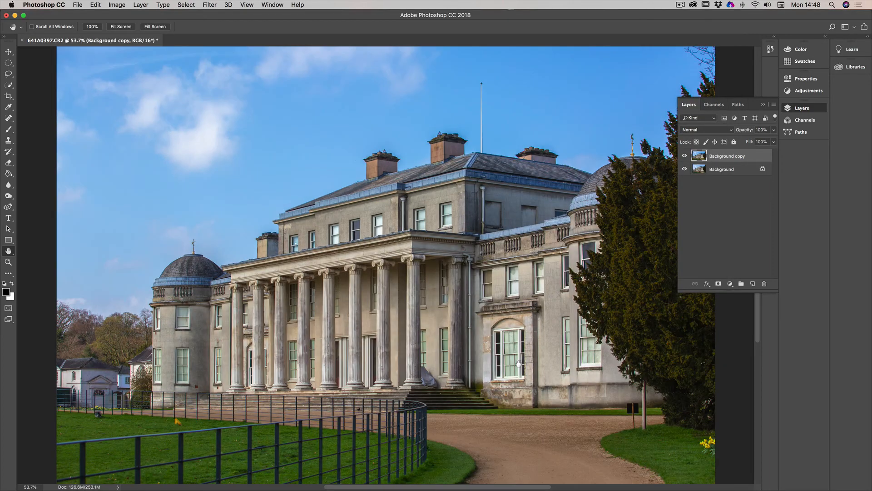
Step: Toggle the visibility of the Background copy layer to compare the photo before and after the Camera Raw adjustments
left_click(684, 155)
left_click(684, 156)
left_click(682, 155)
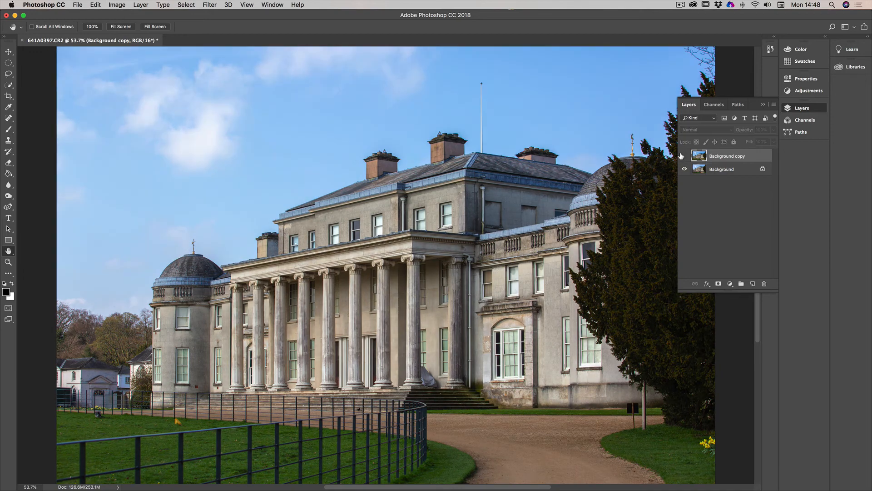
left_click(683, 156)
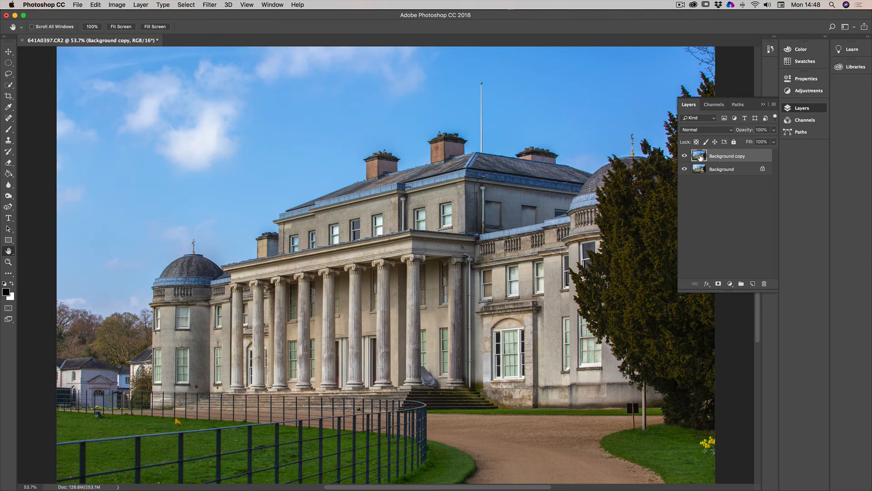
Step: Add a layer mask to the Background copy layer and invert it to black to hide the adjustments
left_click(718, 284)
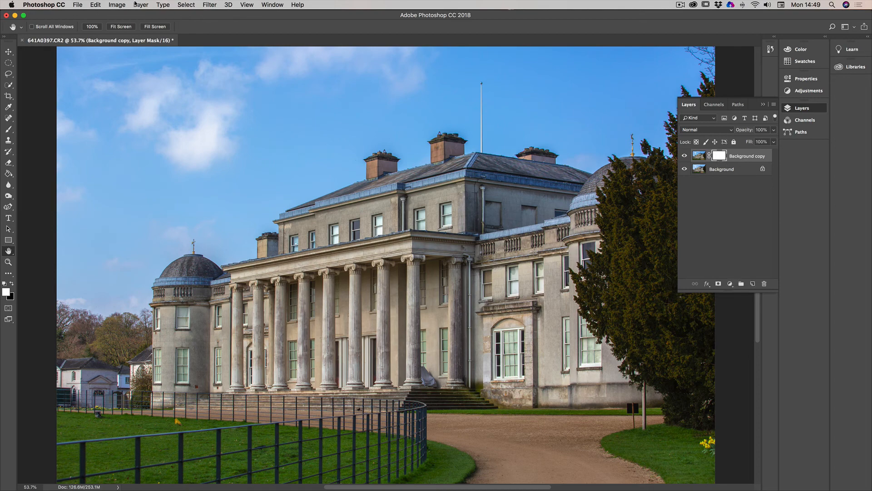
left_click(119, 6)
mouse_move(129, 29)
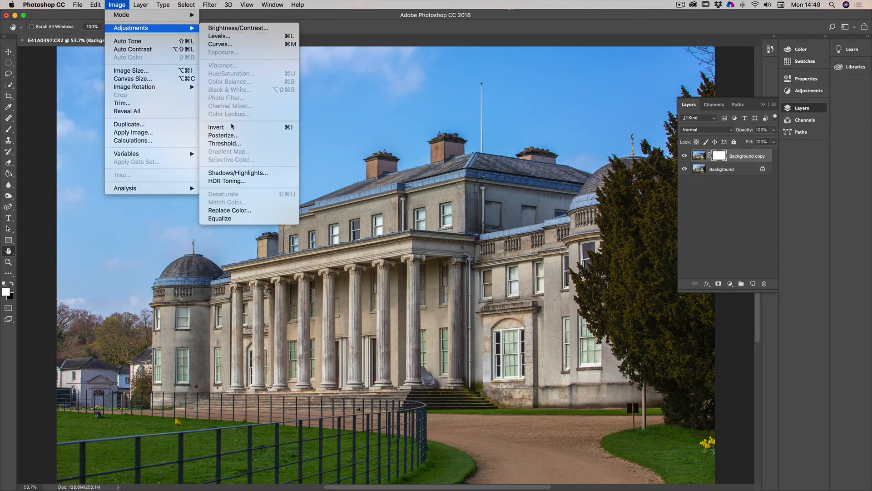
left_click(229, 128)
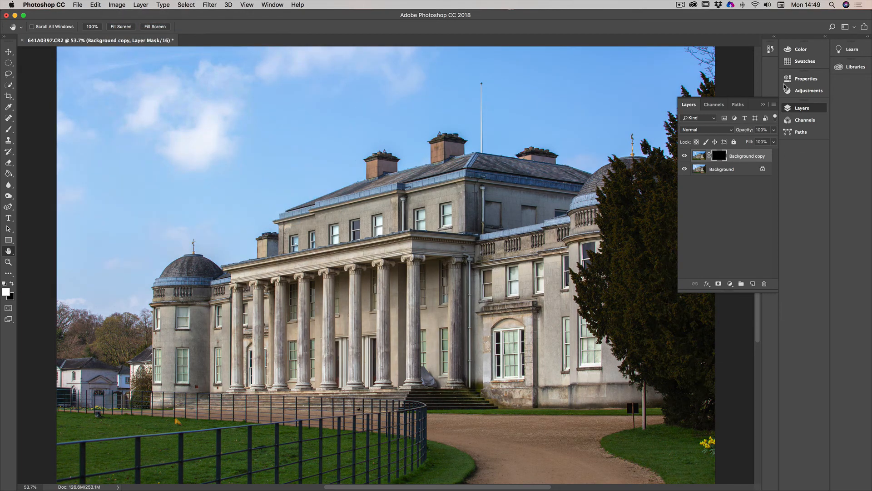
left_click(764, 105)
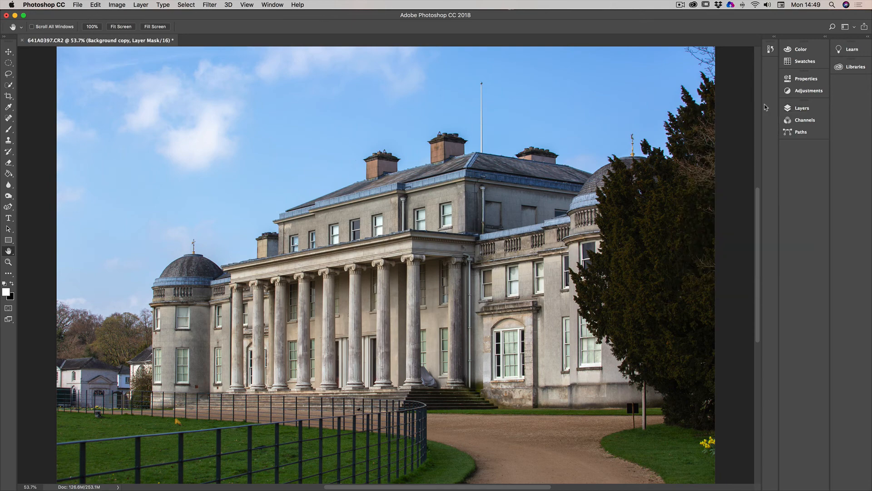
Step: Set up the Brush tool with white paint, a size of 700 pixels and a flow of 3%
left_click(7, 130)
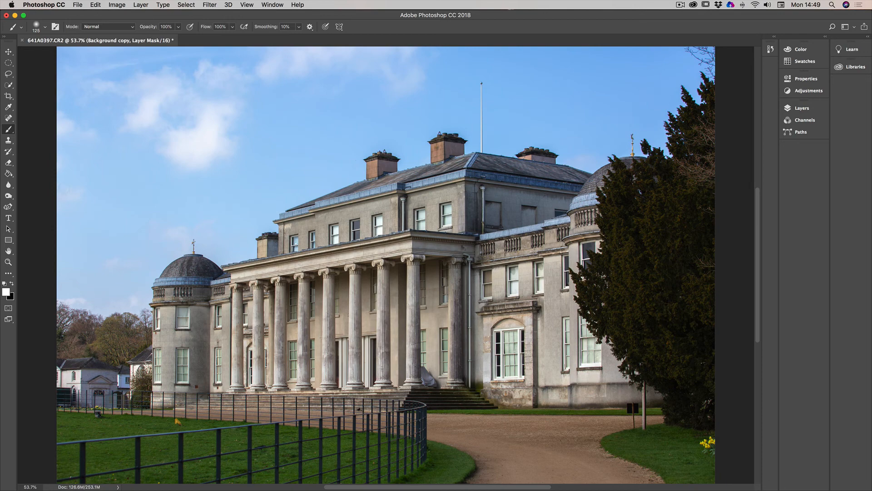
key("bracketright")
key("bracketright")
key("bracketright")
key("bracketright")
key("bracketright")
key("bracketright")
key("bracketright")
left_click(226, 29)
left_click_drag(196, 38, 194, 38)
key("bracketright")
key("bracketright")
Step: Paint white on the layer mask over the large dark tree to reveal the brightened copy there
mouse_move(637, 297)
left_mouse_down()
mouse_move(655, 357)
mouse_move(679, 254)
mouse_move(693, 320)
left_mouse_up()
left_click(802, 109)
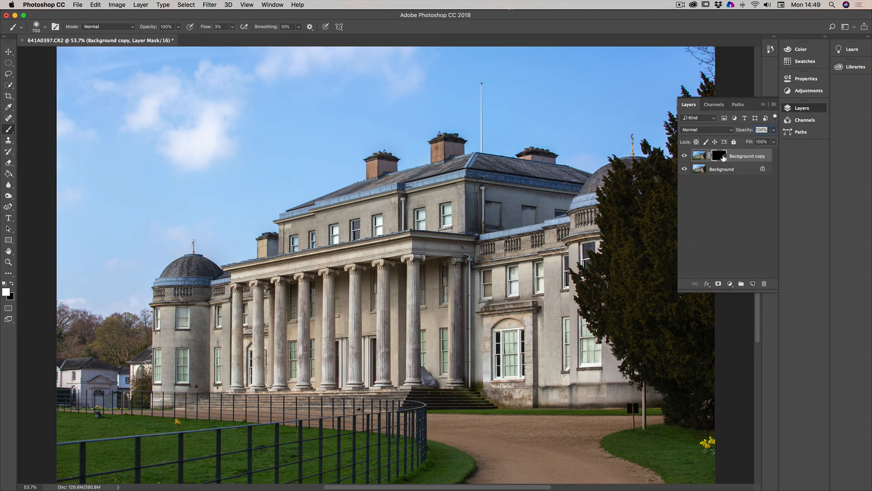
left_click(763, 104)
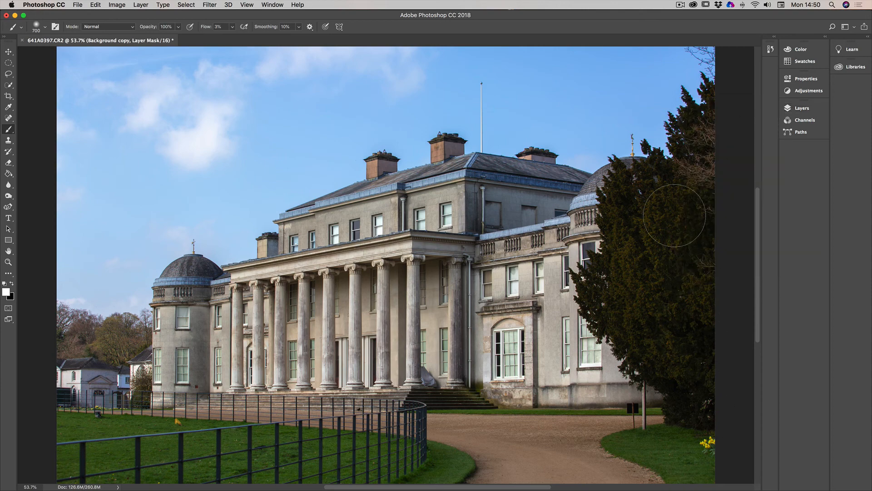
mouse_move(671, 237)
left_mouse_down()
mouse_move(634, 337)
mouse_move(636, 246)
mouse_move(651, 265)
mouse_move(667, 338)
mouse_move(639, 313)
mouse_move(666, 223)
mouse_move(653, 323)
mouse_move(659, 360)
mouse_move(679, 257)
mouse_move(663, 373)
mouse_move(687, 371)
mouse_move(687, 233)
mouse_move(681, 292)
mouse_move(691, 189)
mouse_move(625, 281)
mouse_move(656, 193)
mouse_move(630, 269)
mouse_move(632, 216)
mouse_move(659, 243)
mouse_move(680, 327)
mouse_move(659, 259)
mouse_move(641, 277)
mouse_move(664, 330)
left_mouse_up()
Step: Toggle the visibility of the Background copy layer to examine the brightening painted onto the tree
left_click(800, 108)
left_click(685, 156)
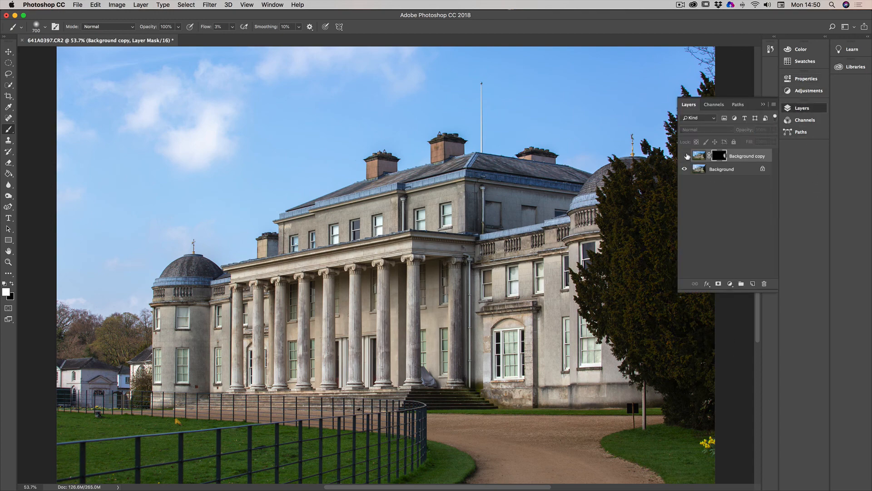
left_click(686, 156)
left_click(686, 156)
left_click(686, 156)
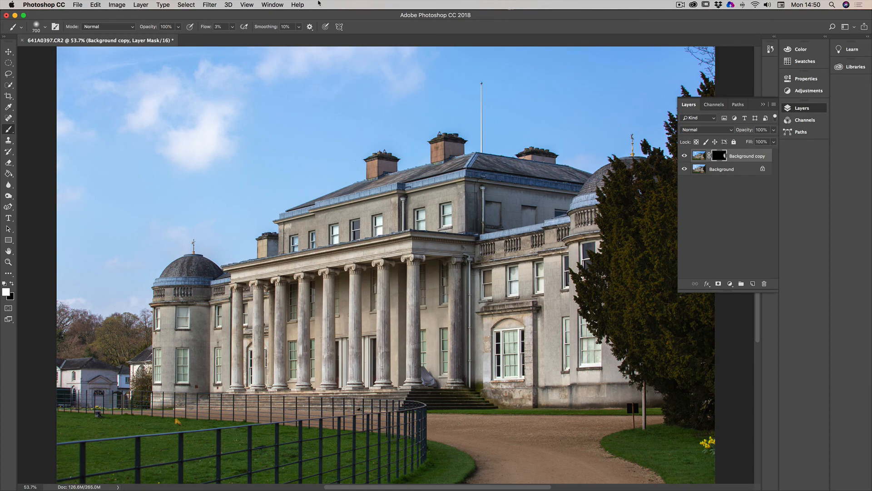
Step: Raise the brush flow to 100% and paint white on the layer mask across the whole sky
left_click(232, 26)
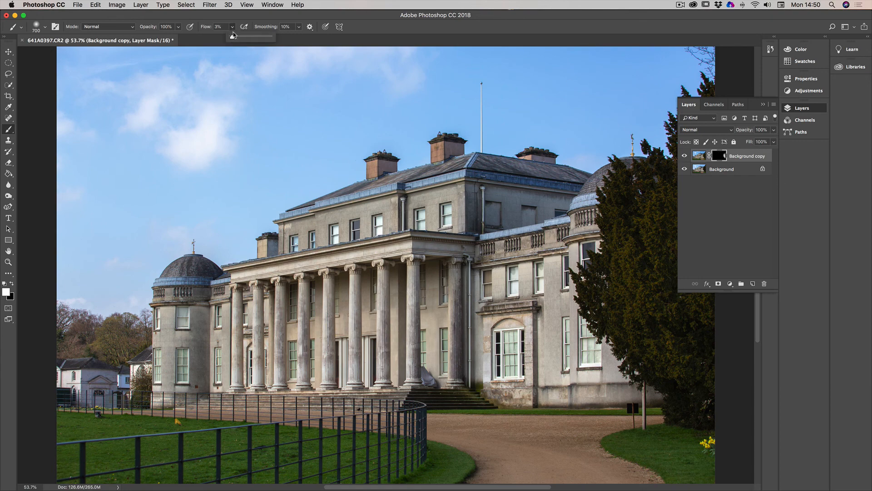
left_click_drag(233, 35, 271, 37)
left_click(721, 159)
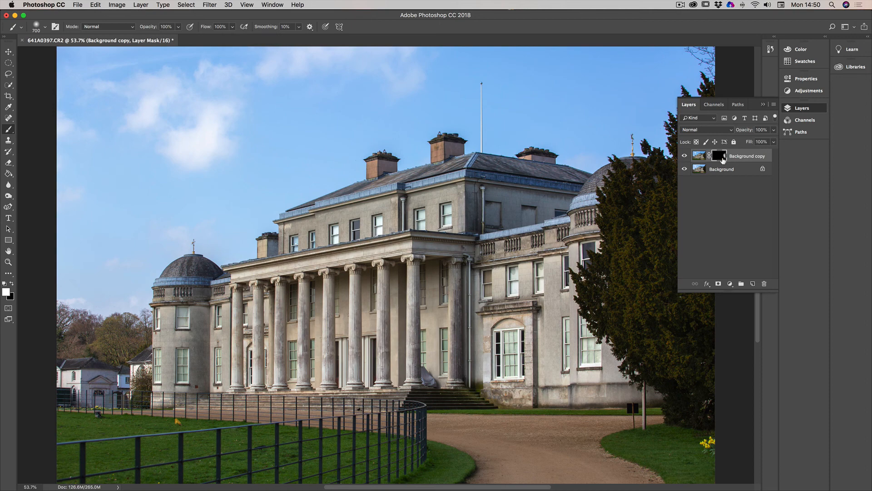
left_click_drag(723, 160, 718, 158)
left_click(763, 105)
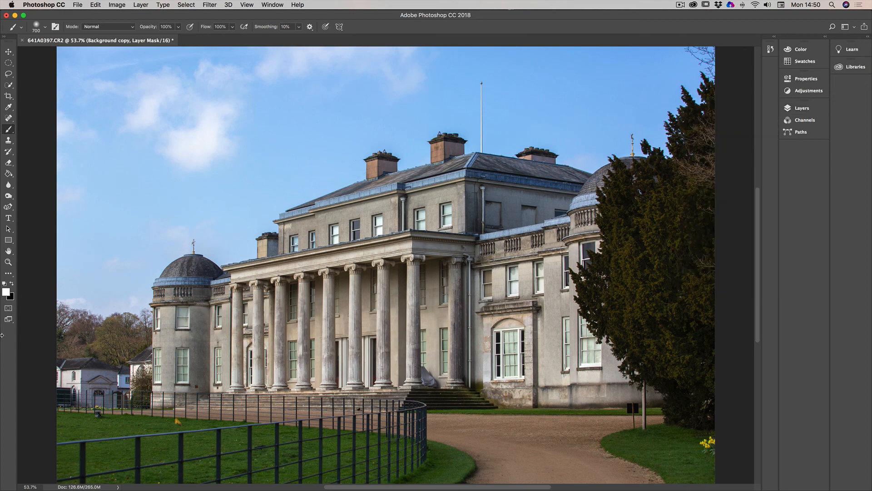
mouse_move(142, 122)
left_mouse_down()
mouse_move(131, 138)
mouse_move(285, 126)
mouse_move(144, 149)
mouse_move(330, 120)
mouse_move(97, 116)
mouse_move(367, 103)
mouse_move(563, 78)
mouse_move(268, 52)
mouse_move(705, 49)
mouse_move(615, 100)
mouse_move(621, 125)
mouse_move(510, 107)
left_mouse_up()
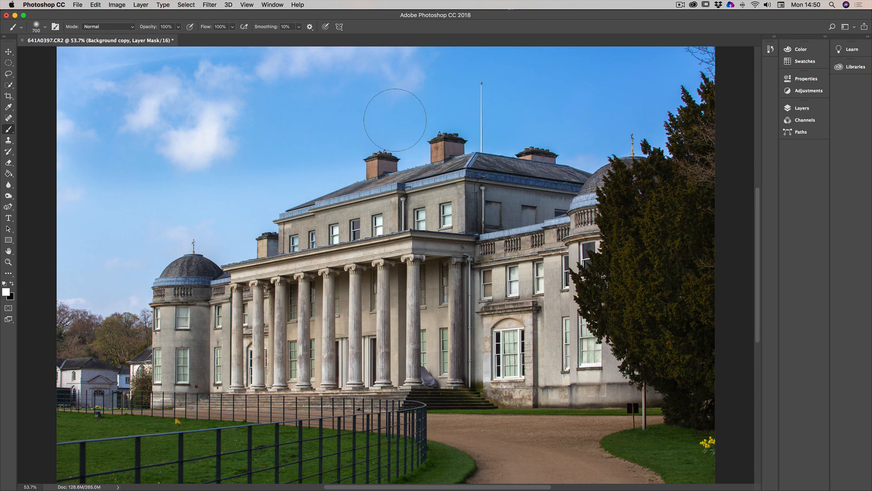
mouse_move(395, 120)
left_mouse_down()
mouse_move(295, 143)
mouse_move(271, 171)
mouse_move(228, 185)
mouse_move(212, 232)
mouse_move(152, 223)
mouse_move(119, 258)
mouse_move(113, 279)
mouse_move(96, 264)
mouse_move(111, 218)
mouse_move(163, 160)
mouse_move(275, 87)
mouse_move(112, 53)
mouse_move(70, 54)
mouse_move(46, 73)
mouse_move(129, 95)
mouse_move(57, 143)
mouse_move(113, 63)
left_mouse_up()
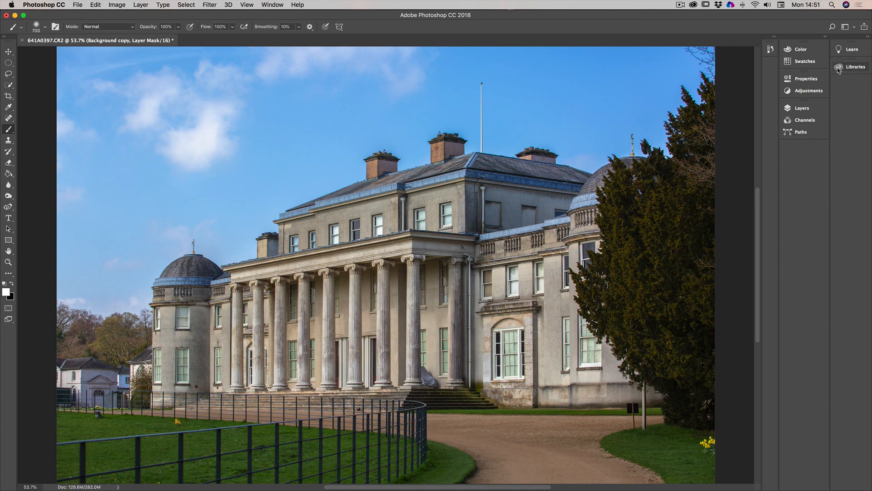
Step: Reduce the opacity of the Background copy layer to soften the painted-in adjustments
left_click(802, 108)
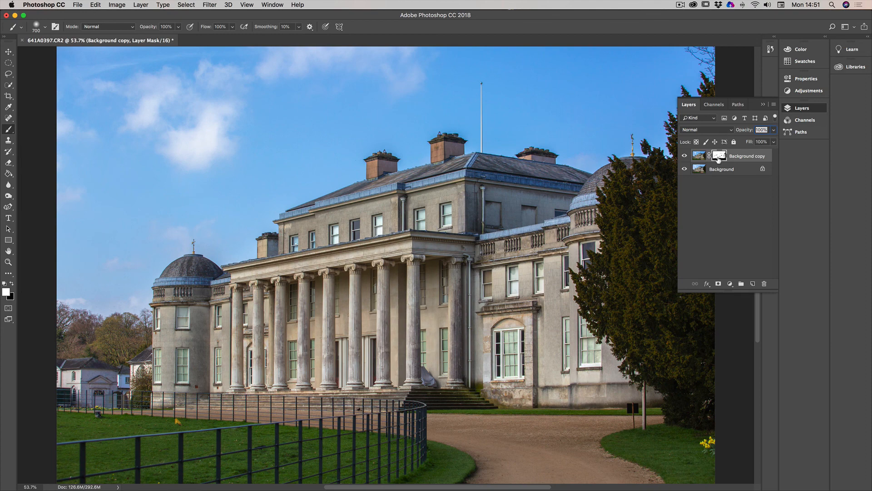
left_click(773, 131)
left_click_drag(772, 140, 792, 134)
mouse_move(801, 133)
left_mouse_down()
mouse_move(676, 137)
mouse_move(787, 135)
left_mouse_up()
left_click(763, 105)
left_click(764, 105)
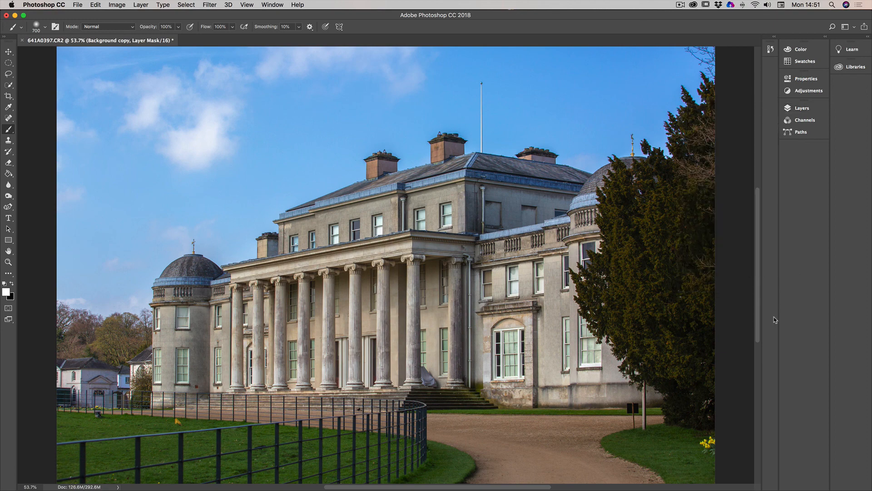